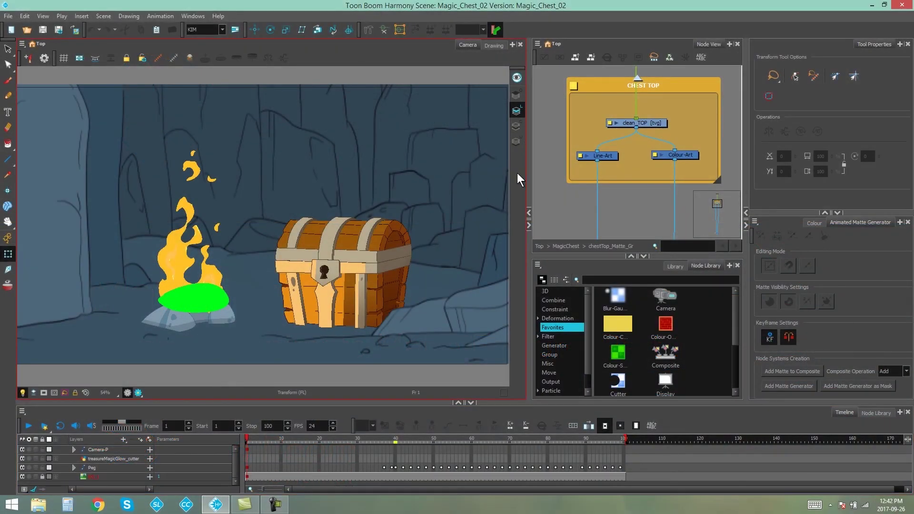
Preview the rendered scene at frame 1 and frame 42, then return to the unrendered view at the first frame
{"action": "left_click", "coordinate": [555, 172]}
{"action": "left_click", "coordinate": [138, 393]}
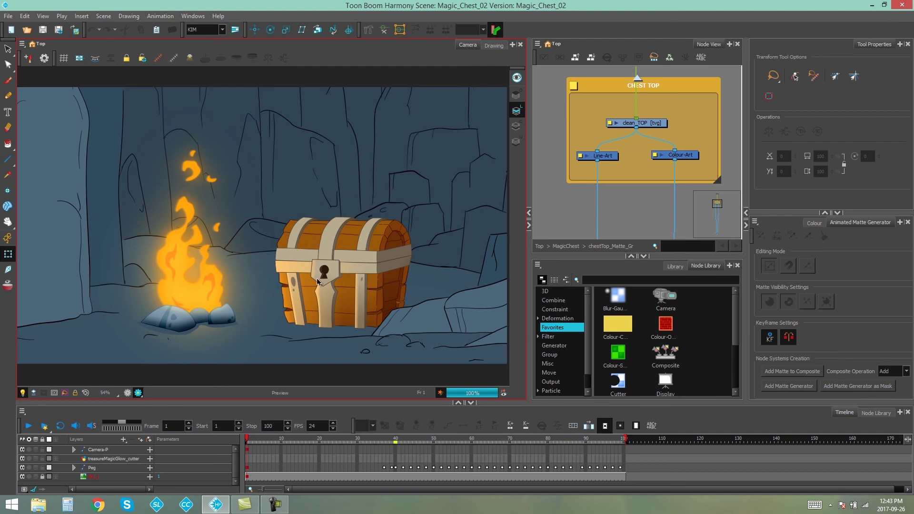
{"action": "left_click", "coordinate": [277, 480]}
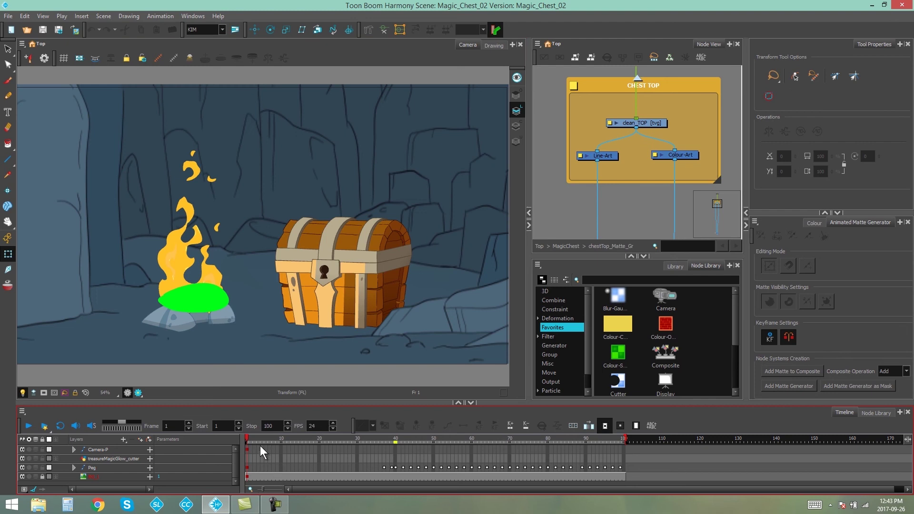
{"action": "left_click_drag", "start_coordinate": [250, 438], "coordinate": [403, 433]}
{"action": "left_click", "coordinate": [138, 392]}
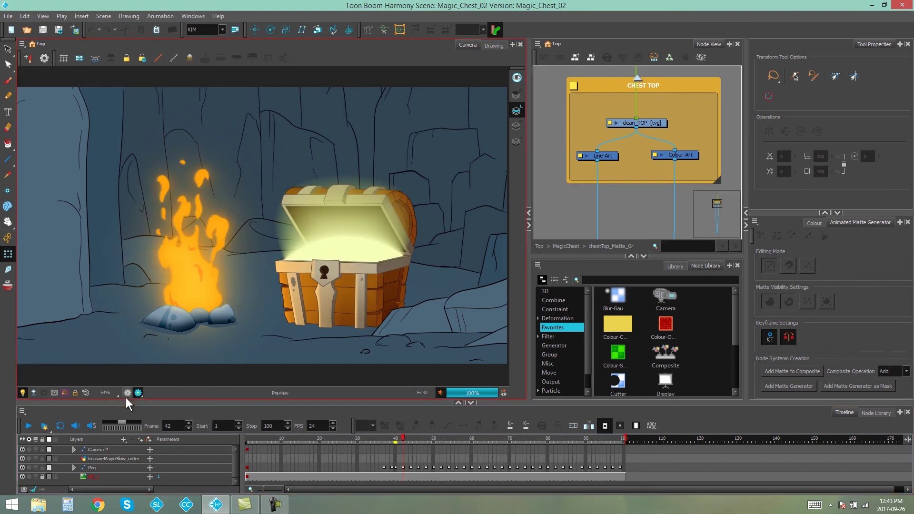
{"action": "left_click", "coordinate": [138, 392]}
{"action": "left_click_drag", "start_coordinate": [394, 434], "coordinate": [250, 420]}
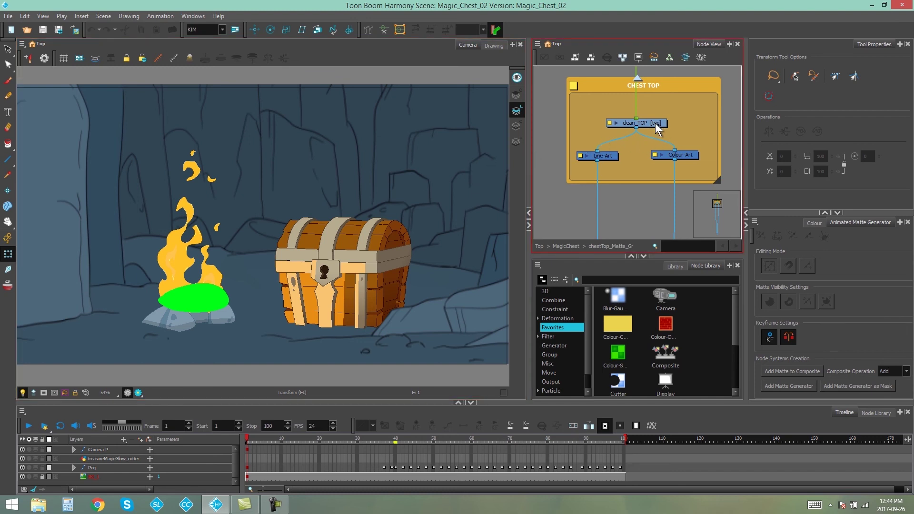
Examine the line art and colour art of the clean_TOP drawing in the Drawing view and return to the Camera view
{"action": "left_click", "coordinate": [640, 125]}
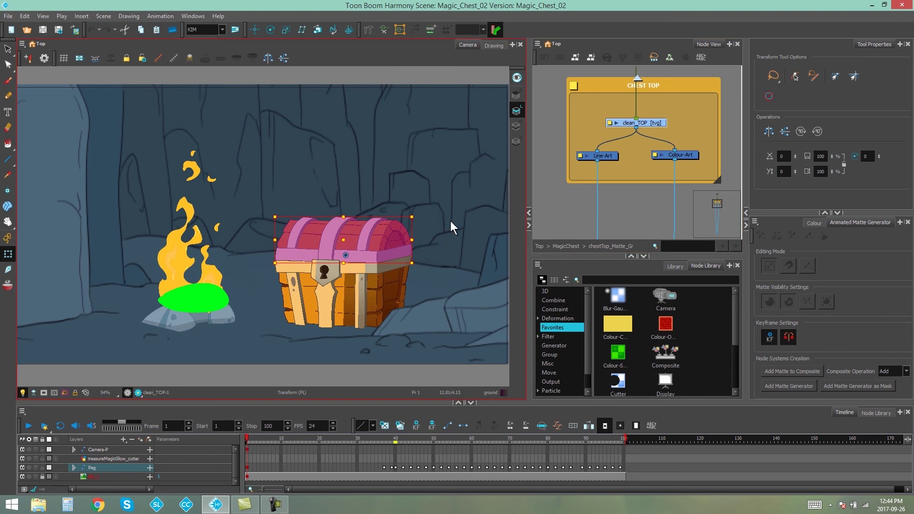
{"action": "left_click", "coordinate": [493, 45]}
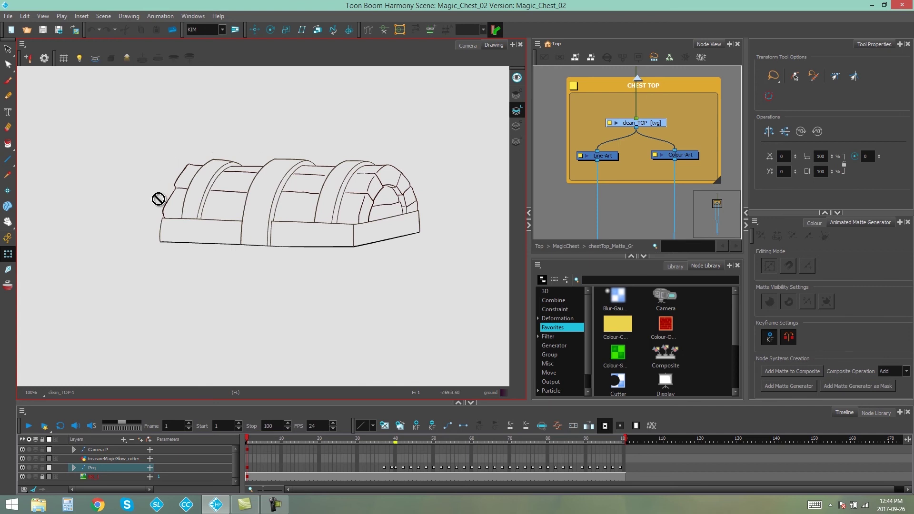
{"action": "left_click", "coordinate": [517, 126]}
{"action": "left_click", "coordinate": [518, 125]}
{"action": "left_click", "coordinate": [520, 124]}
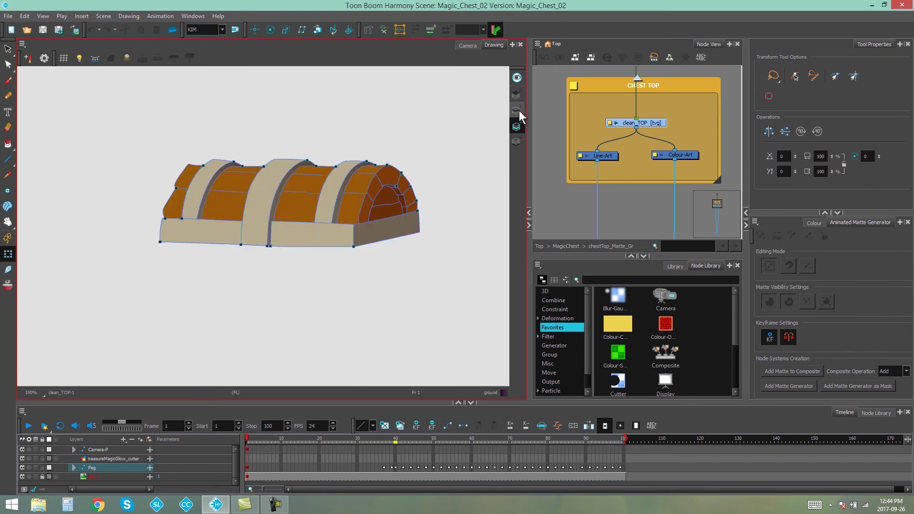
{"action": "left_click", "coordinate": [518, 111]}
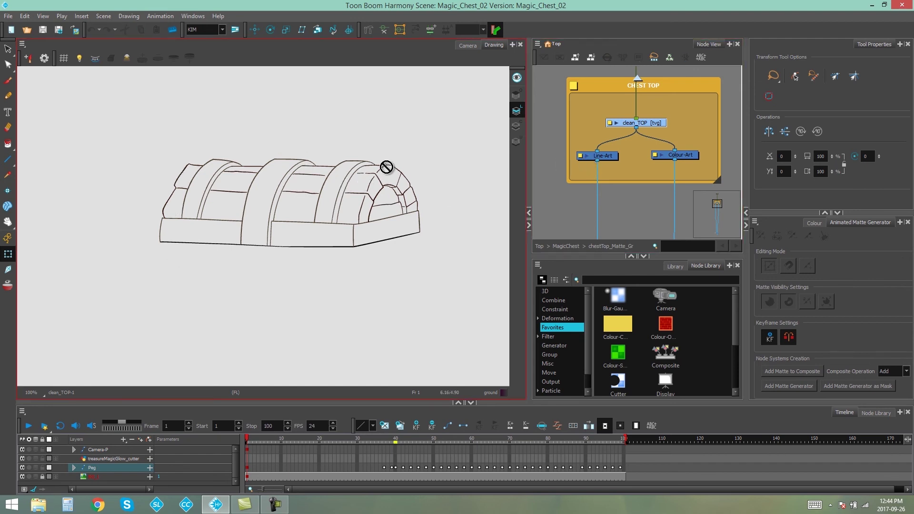
{"action": "left_click", "coordinate": [468, 46]}
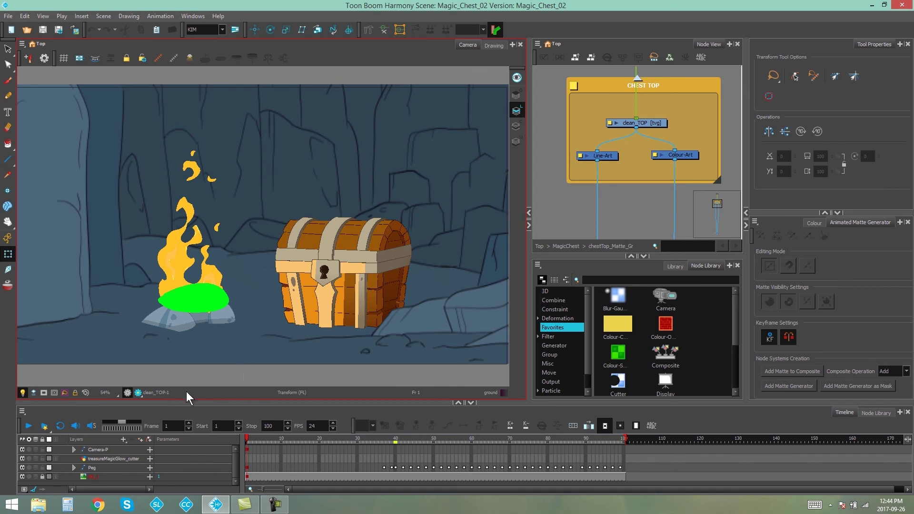
Inspect the chest and fire up close in the rendered preview and return to the unrendered view
{"action": "left_click", "coordinate": [138, 392]}
{"action": "scroll", "coordinate": [299, 308], "scroll_direction": "up", "scroll_amount": 5}
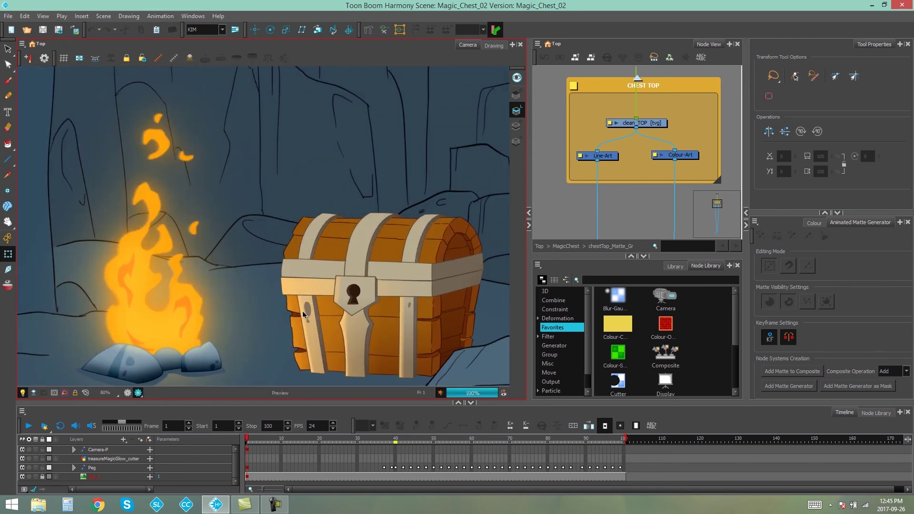
{"action": "scroll", "coordinate": [283, 251], "scroll_direction": "down", "scroll_amount": 4}
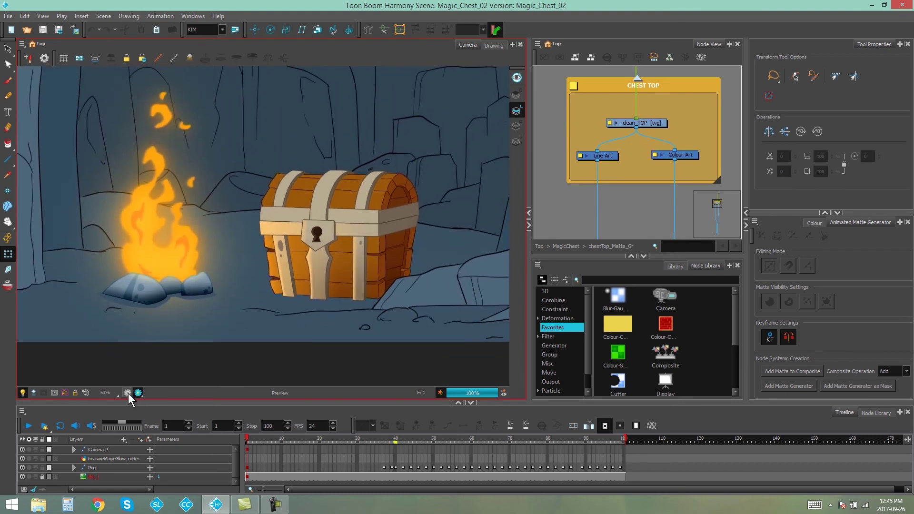
{"action": "left_click", "coordinate": [127, 393]}
{"action": "scroll", "coordinate": [358, 184], "scroll_direction": "down", "scroll_amount": 1}
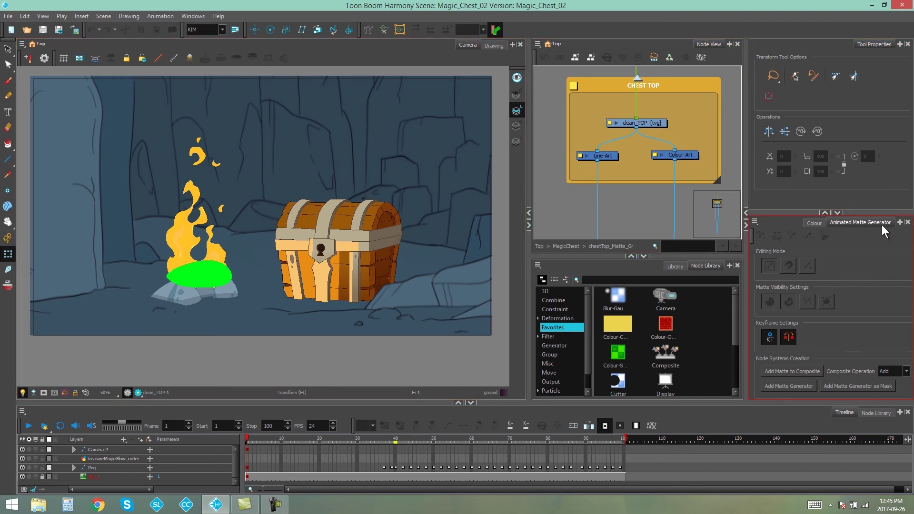
{"action": "left_click", "coordinate": [194, 16]}
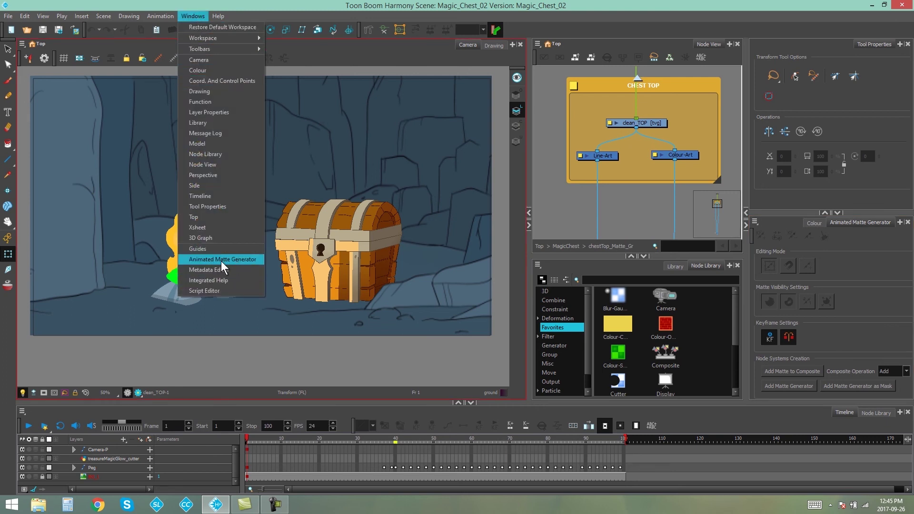
{"action": "left_click", "coordinate": [499, 178]}
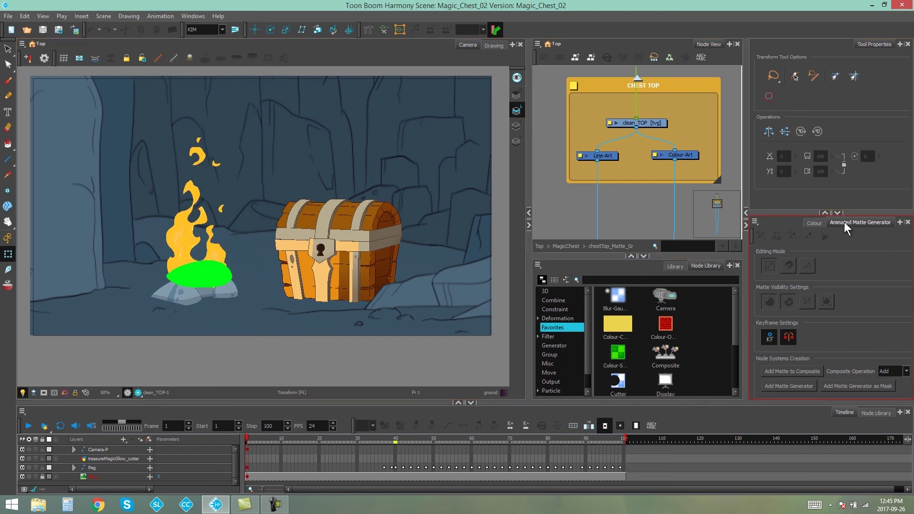
{"action": "scroll", "coordinate": [657, 195], "scroll_direction": "down", "scroll_amount": 3}
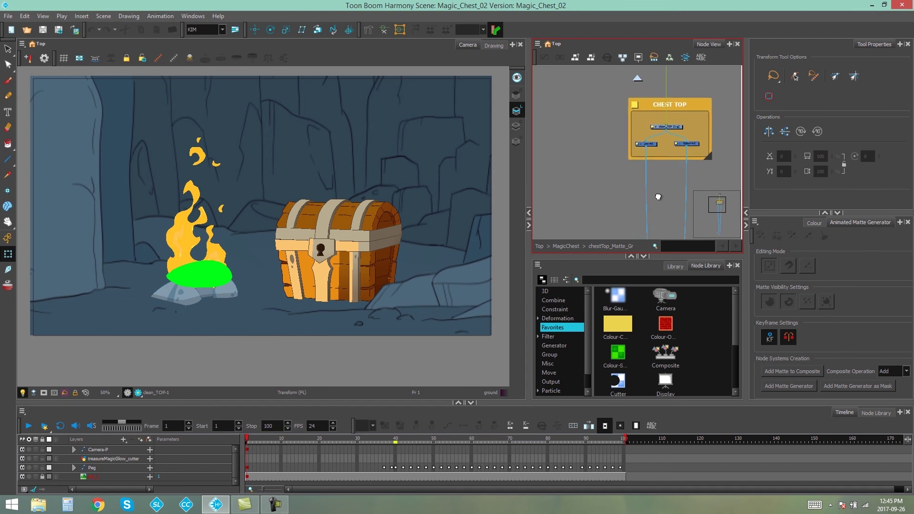
{"action": "scroll", "coordinate": [655, 192], "scroll_direction": "up", "scroll_amount": 2}
{"action": "left_click_drag", "start_coordinate": [642, 179], "coordinate": [607, 186]}
{"action": "scroll", "coordinate": [623, 181], "scroll_direction": "up", "scroll_amount": 2}
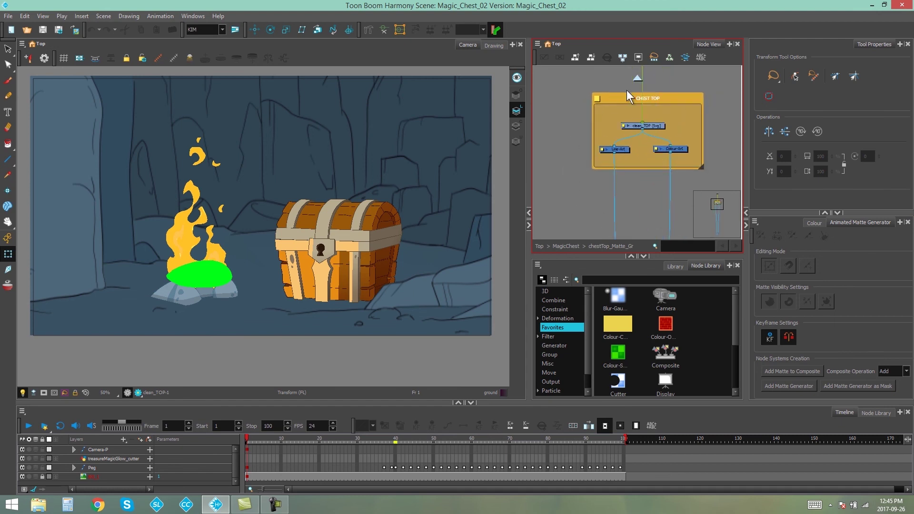
Search the node library for matte, try adding an Animated-Matte-Generator node below the CHEST TOP group, then delete it and clear the search
{"action": "left_click", "coordinate": [610, 281]}
{"action": "type", "text": "matte"}
{"action": "left_click", "coordinate": [621, 302]}
{"action": "left_click_drag", "start_coordinate": [584, 206], "coordinate": [585, 206]}
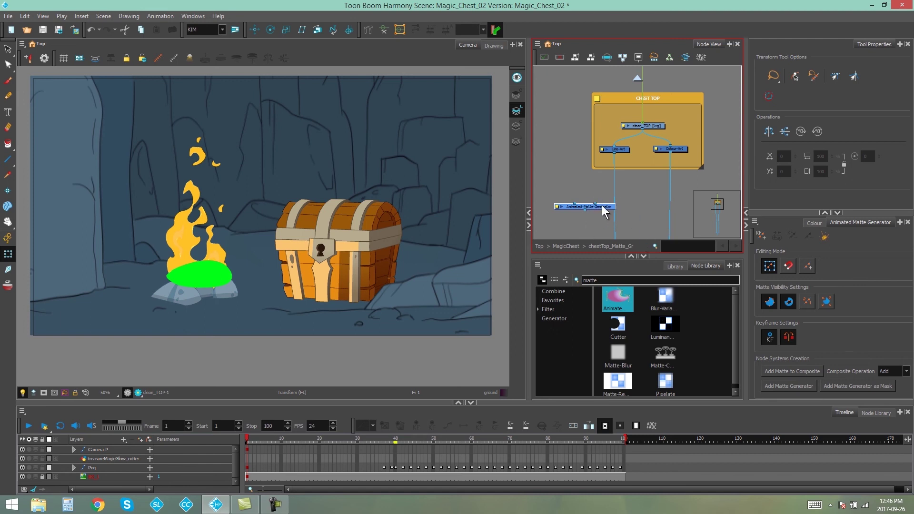
{"action": "key", "text": "Delete"}
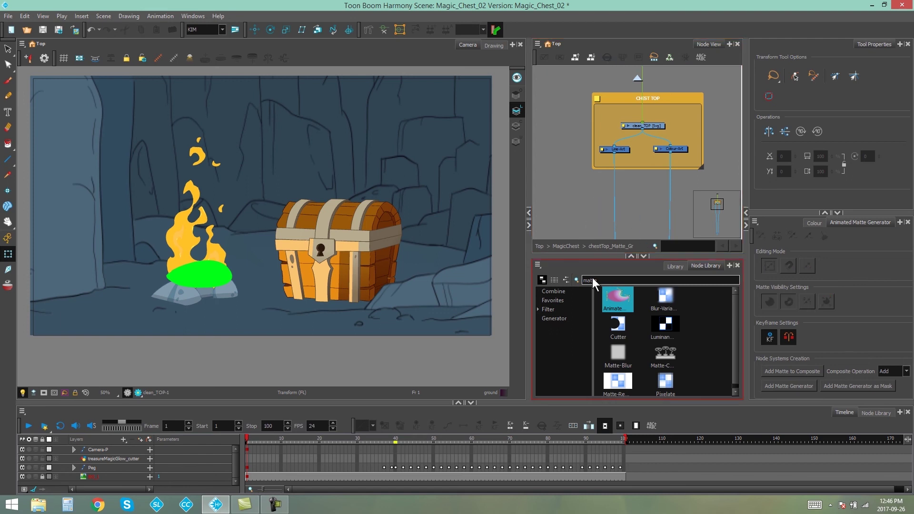
{"action": "left_click_drag", "start_coordinate": [601, 281], "coordinate": [570, 280]}
{"action": "key", "text": "BackSpace"}
Add a matte to the Chest_Top_FULL_Composite node with the composite operation set to Add
{"action": "left_click", "coordinate": [611, 208]}
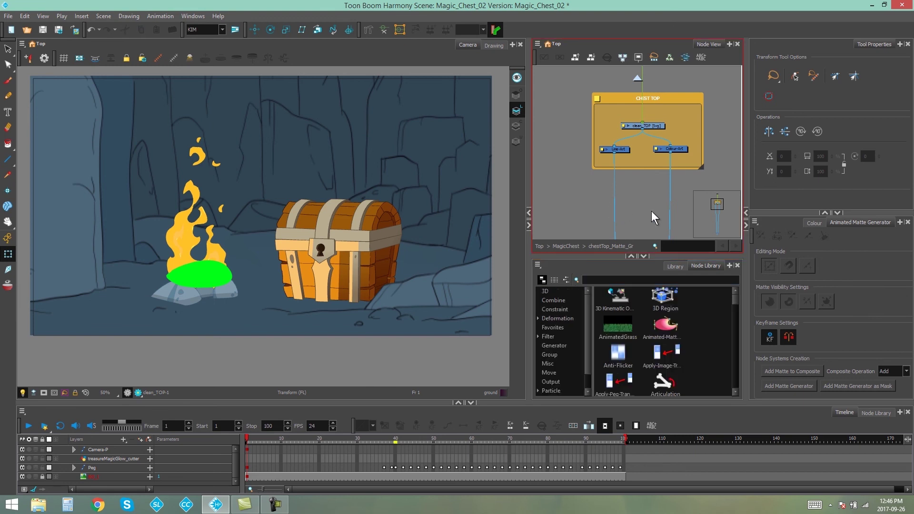
{"action": "key", "text": "1"}
{"action": "key", "text": "1"}
{"action": "key", "text": "1"}
{"action": "key", "text": "1"}
{"action": "left_click_drag", "start_coordinate": [641, 227], "coordinate": [627, 95]}
{"action": "left_click_drag", "start_coordinate": [627, 207], "coordinate": [660, 178]}
{"action": "left_click", "coordinate": [659, 178]}
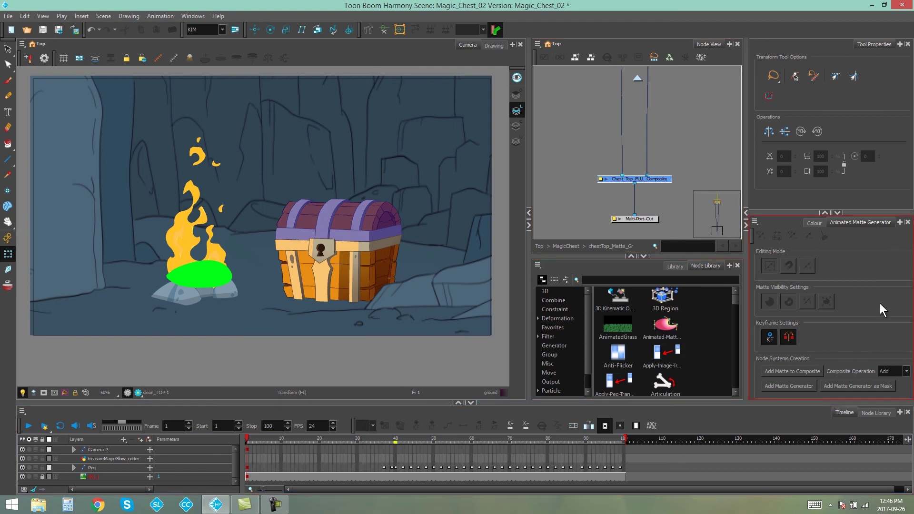
{"action": "left_click", "coordinate": [791, 371]}
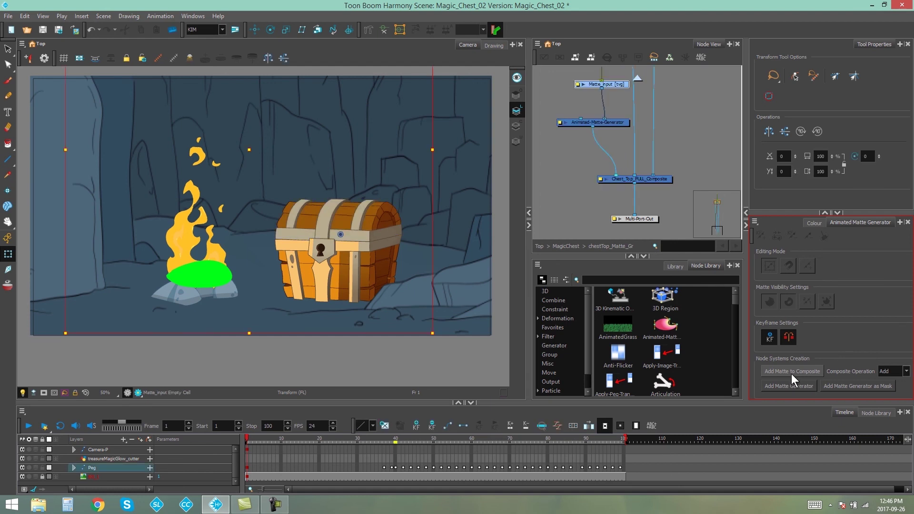
Move the Matte_input and Animated-Matte-Generator nodes away from the composite, up beside the CHEST TOP group
{"action": "left_click_drag", "start_coordinate": [632, 104], "coordinate": [627, 150]}
{"action": "left_click", "coordinate": [633, 170]}
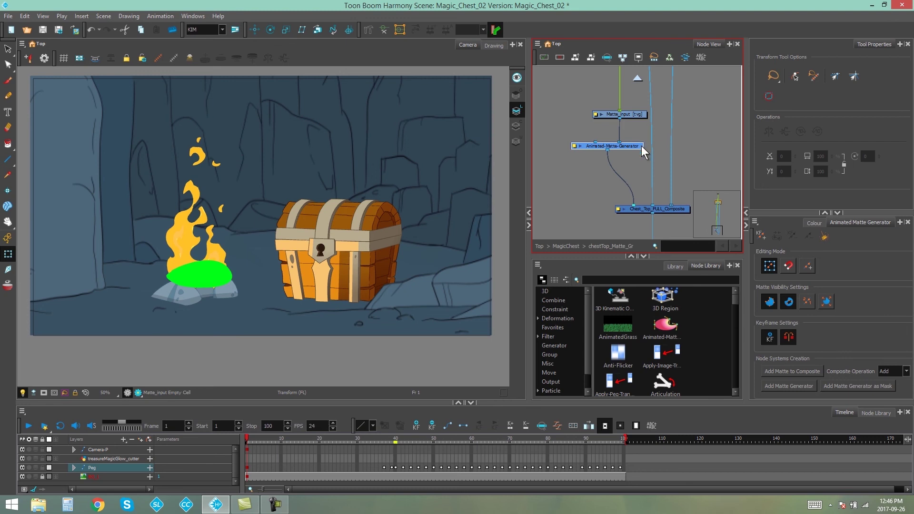
{"action": "left_click_drag", "start_coordinate": [641, 127], "coordinate": [654, 162]}
{"action": "left_click", "coordinate": [653, 162]}
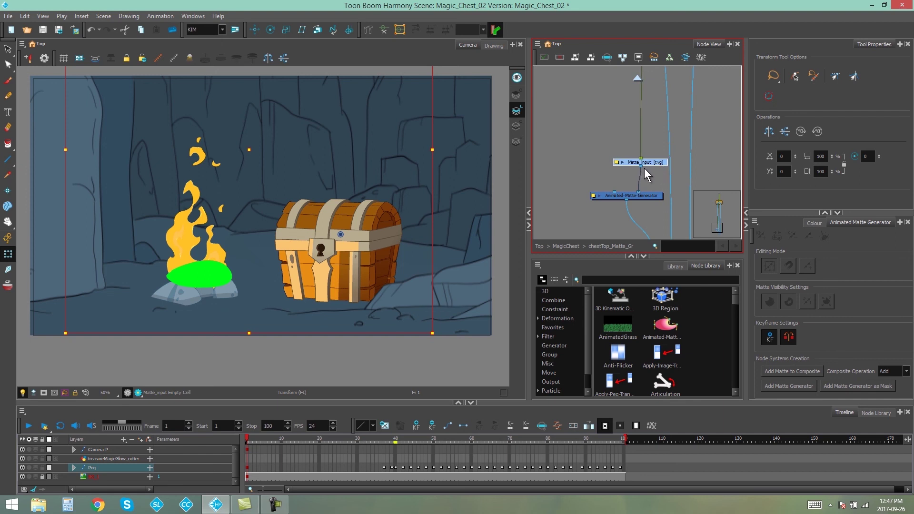
{"action": "left_click", "coordinate": [672, 327]}
{"action": "scroll", "coordinate": [632, 177], "scroll_direction": "down", "scroll_amount": 5}
{"action": "left_click", "coordinate": [632, 197]}
{"action": "left_click_drag", "start_coordinate": [635, 198], "coordinate": [613, 186]}
{"action": "scroll", "coordinate": [622, 177], "scroll_direction": "up", "scroll_amount": 3}
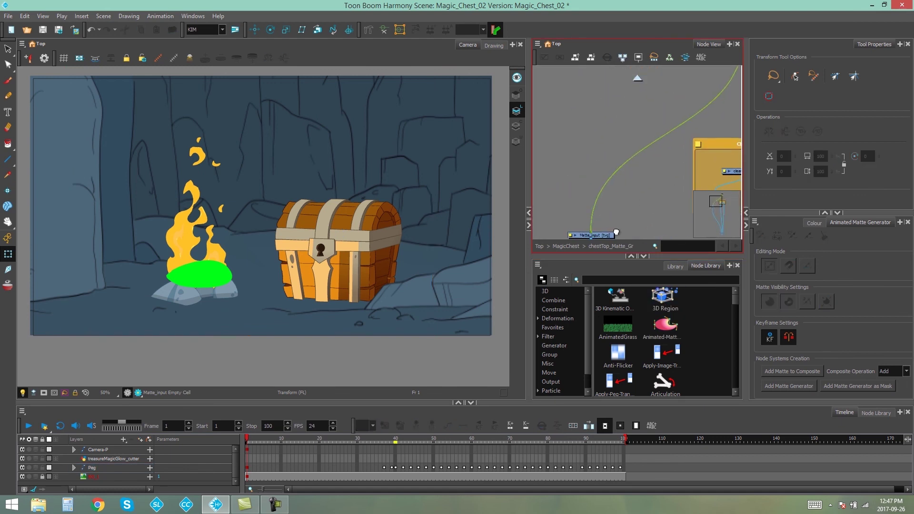
{"action": "left_click_drag", "start_coordinate": [616, 232], "coordinate": [628, 193]}
{"action": "scroll", "coordinate": [634, 167], "scroll_direction": "down", "scroll_amount": 2}
{"action": "left_click_drag", "start_coordinate": [675, 113], "coordinate": [655, 143]}
{"action": "left_click_drag", "start_coordinate": [617, 202], "coordinate": [665, 109]}
{"action": "scroll", "coordinate": [636, 140], "scroll_direction": "up", "scroll_amount": 2}
{"action": "left_click_drag", "start_coordinate": [626, 142], "coordinate": [662, 105]}
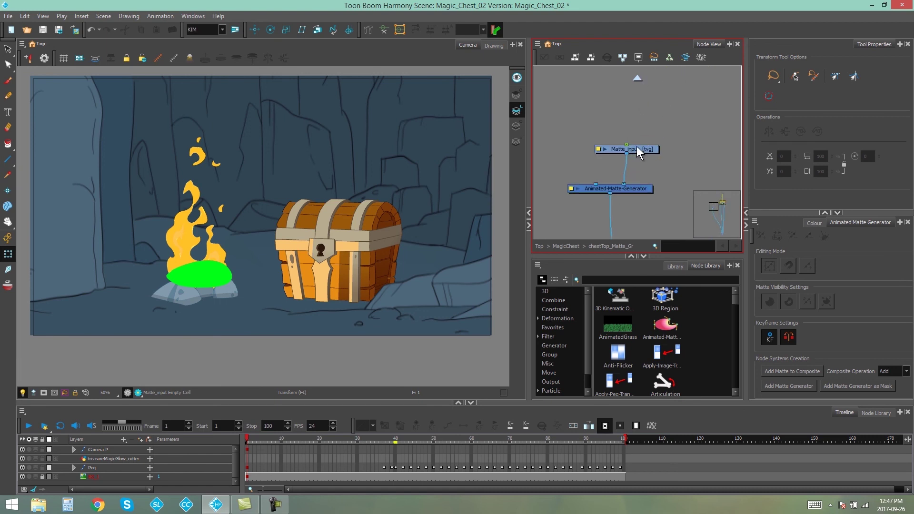
Adjust the position of the Matte_input node just above the Animated-Matte-Generator node
{"action": "left_click_drag", "start_coordinate": [638, 148], "coordinate": [639, 151]}
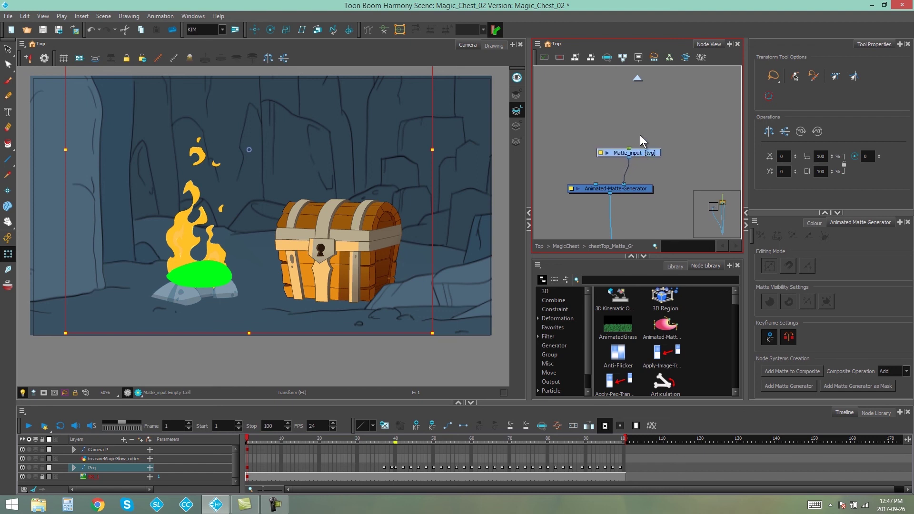
{"action": "left_click", "coordinate": [665, 149]}
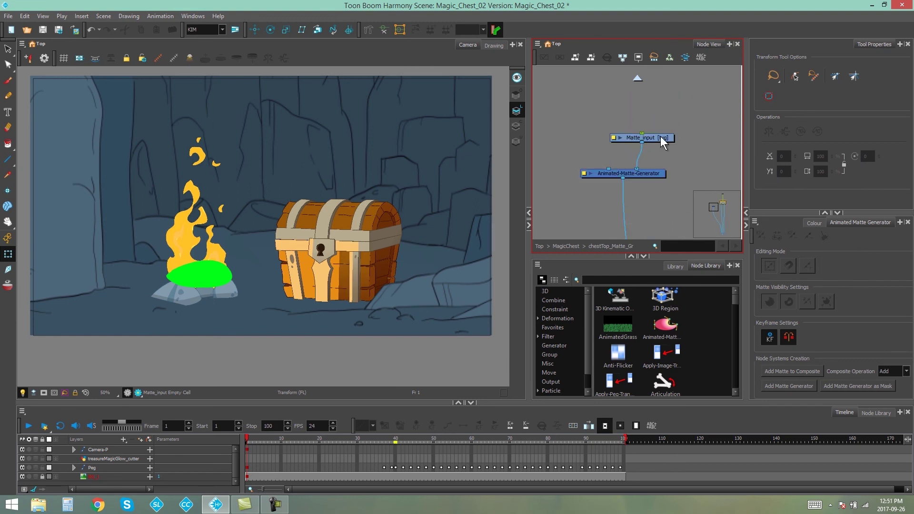
{"action": "left_click", "coordinate": [659, 137]}
{"action": "left_click_drag", "start_coordinate": [664, 137], "coordinate": [664, 133]}
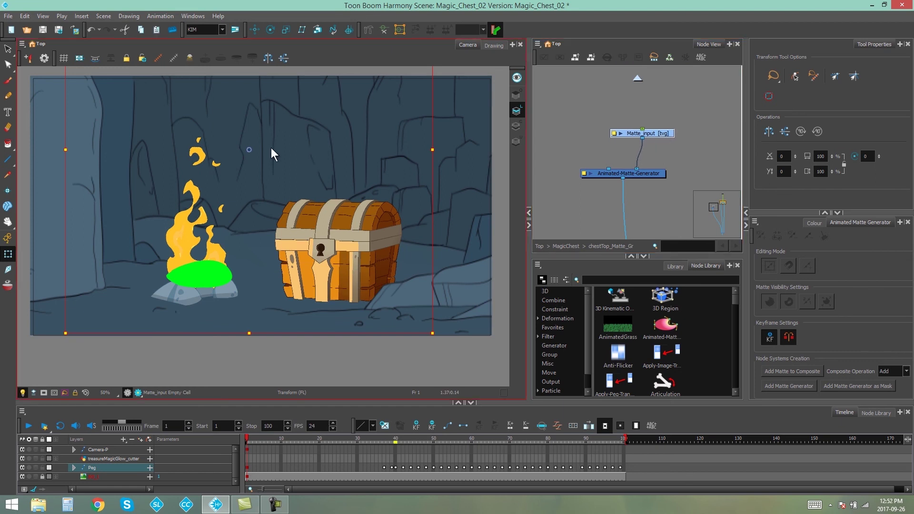
Rename the Matte_input drawing layer as Chest_Wood in its layer properties
{"action": "left_click", "coordinate": [658, 132]}
{"action": "scroll", "coordinate": [324, 287], "scroll_direction": "up", "scroll_amount": 4}
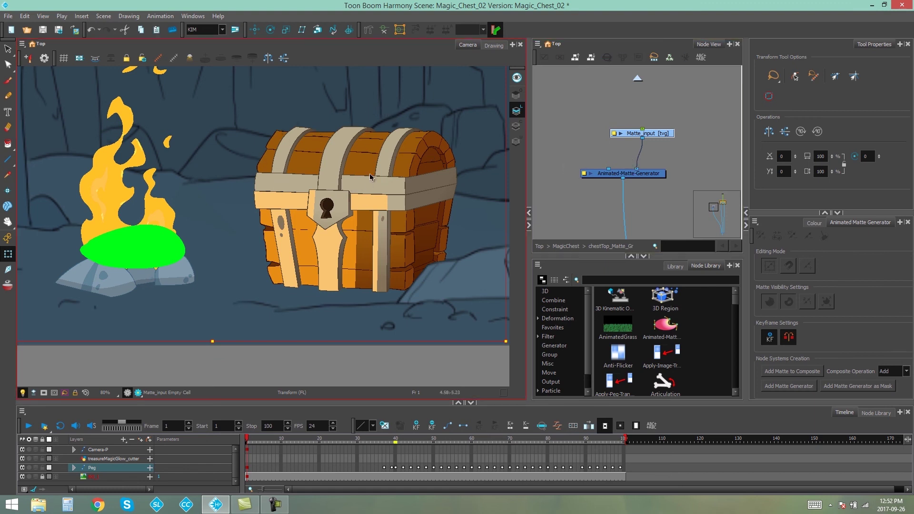
{"action": "left_click_drag", "start_coordinate": [628, 151], "coordinate": [627, 173]}
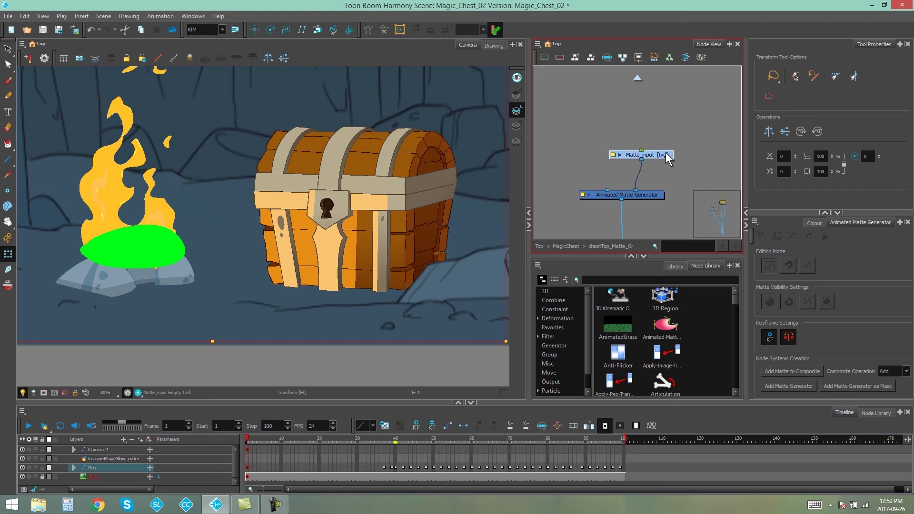
{"action": "left_click", "coordinate": [613, 154]}
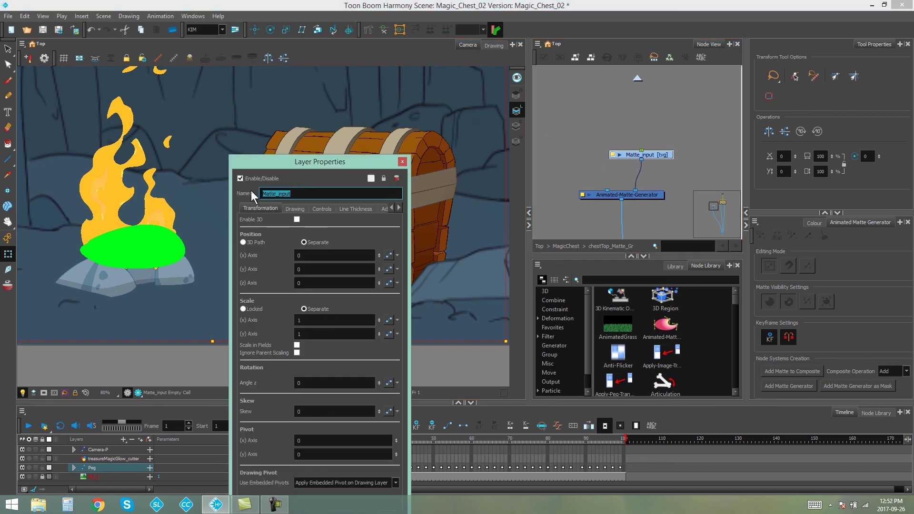
{"action": "type", "text": "Chest_Wood"}
{"action": "left_click_drag", "start_coordinate": [333, 161], "coordinate": [342, 96]}
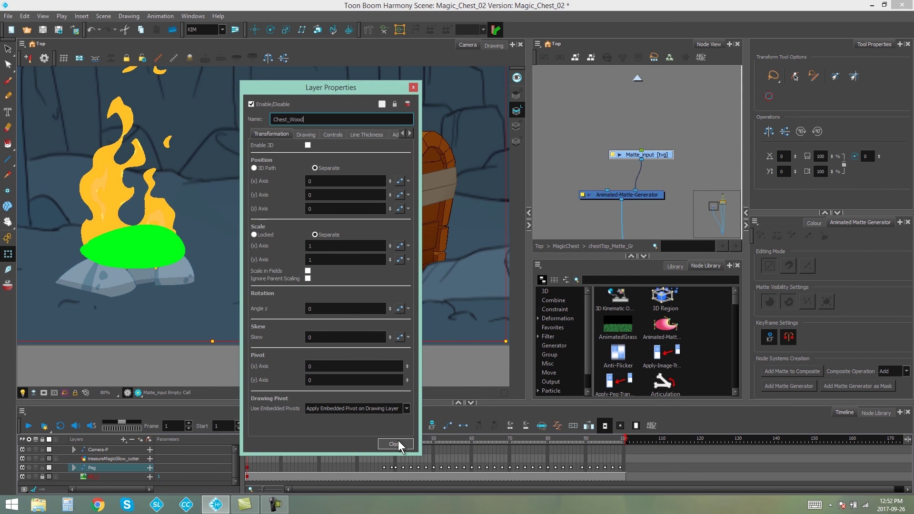
{"action": "left_click", "coordinate": [399, 441]}
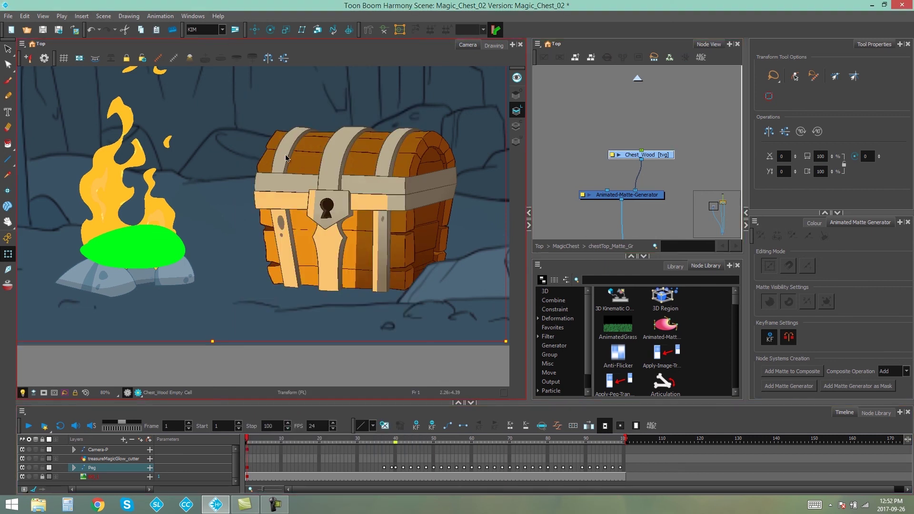
Select the Chest_Wood drawing and prepare the Pencil tool with the Orange2 colour from the Fire palette
{"action": "left_click", "coordinate": [655, 138]}
{"action": "scroll", "coordinate": [655, 138], "scroll_direction": "down", "scroll_amount": 3}
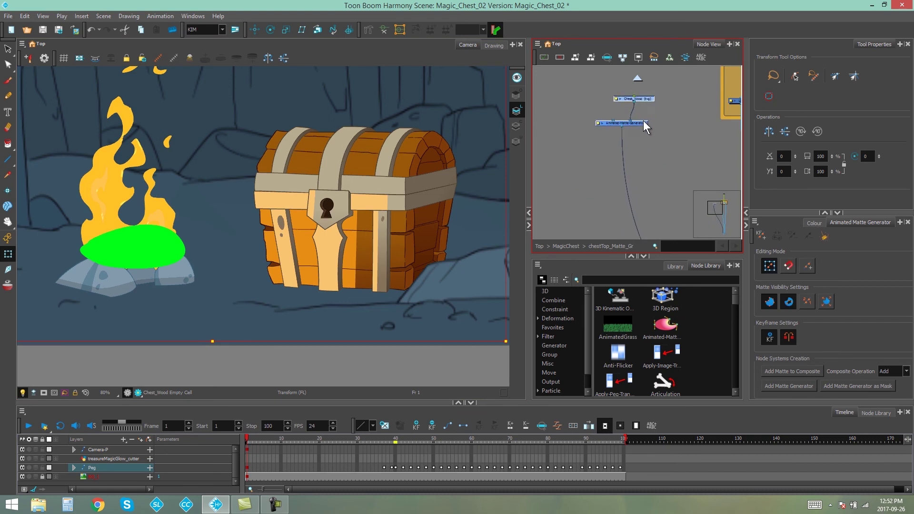
{"action": "scroll", "coordinate": [662, 153], "scroll_direction": "up", "scroll_amount": 3}
{"action": "left_click", "coordinate": [665, 151]}
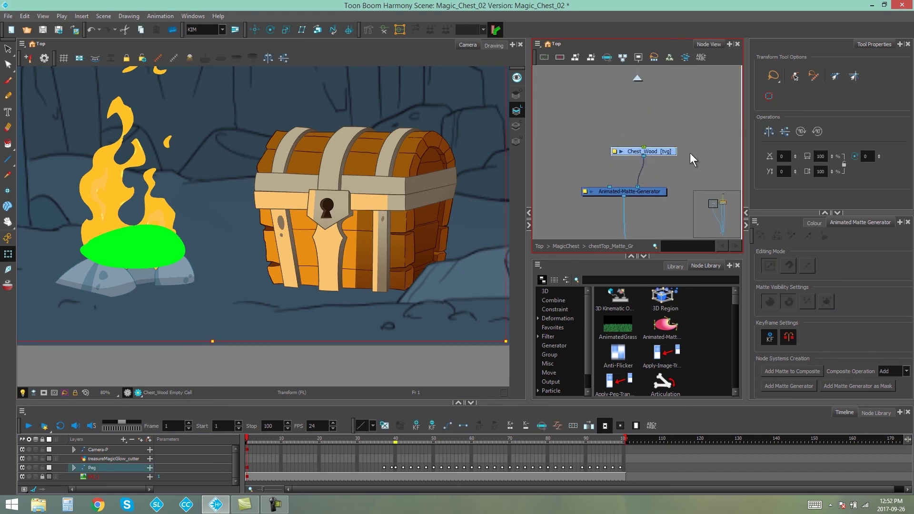
{"action": "key", "text": "alt+/"}
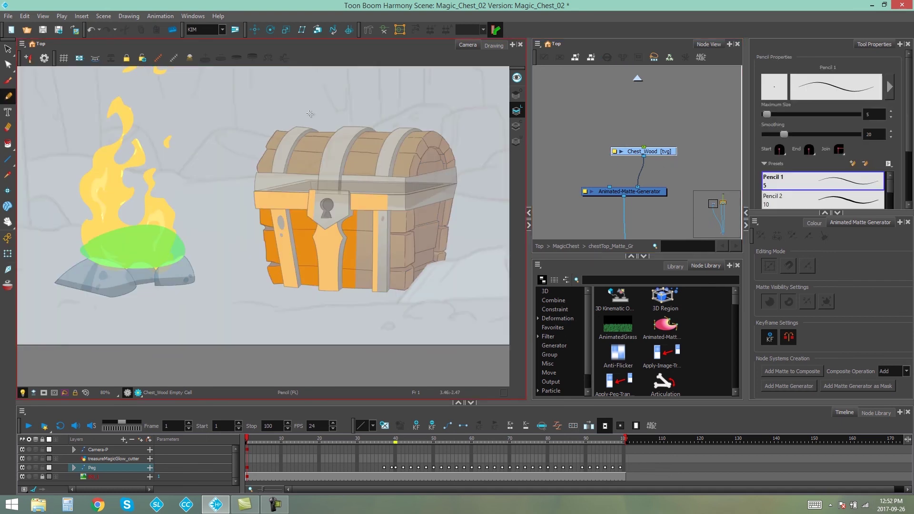
{"action": "scroll", "coordinate": [240, 180], "scroll_direction": "up", "scroll_amount": 2}
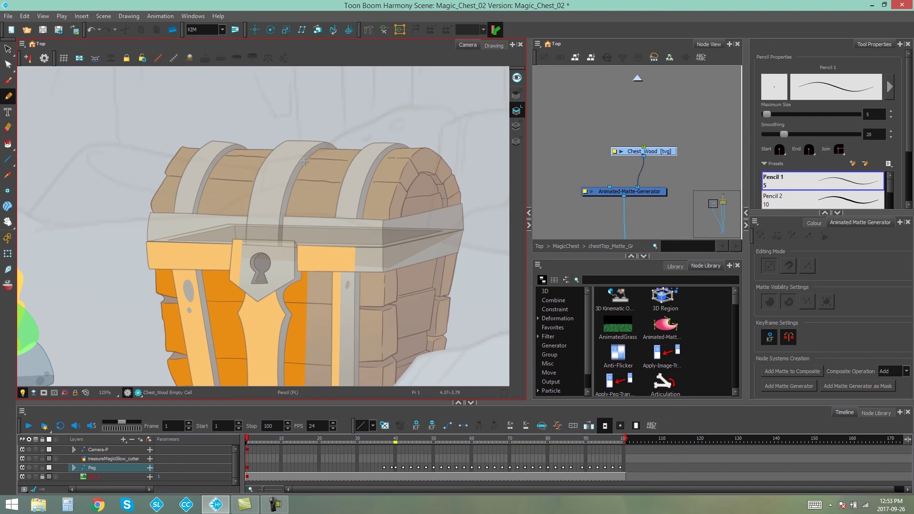
{"action": "left_click", "coordinate": [813, 223]}
{"action": "left_click", "coordinate": [780, 268]}
{"action": "left_click", "coordinate": [798, 319]}
Draw a slanted four-sided pencil outline across the wooden front of the chest lid, extending above its upper edge
{"action": "mouse_move", "coordinate": [278, 118]}
{"action": "left_mouse_down"}
{"action": "mouse_move", "coordinate": [265, 134]}
{"action": "mouse_move", "coordinate": [272, 123]}
{"action": "left_mouse_up"}
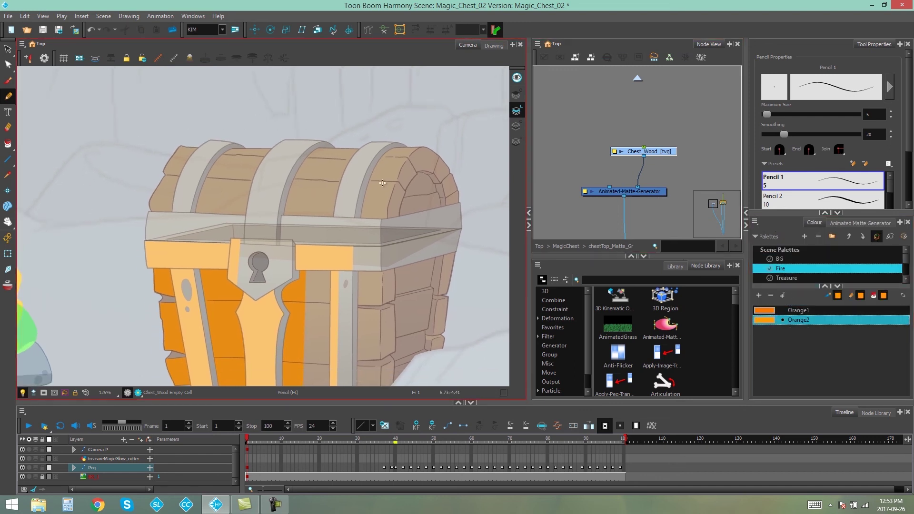
{"action": "scroll", "coordinate": [209, 147], "scroll_direction": "up", "scroll_amount": 3}
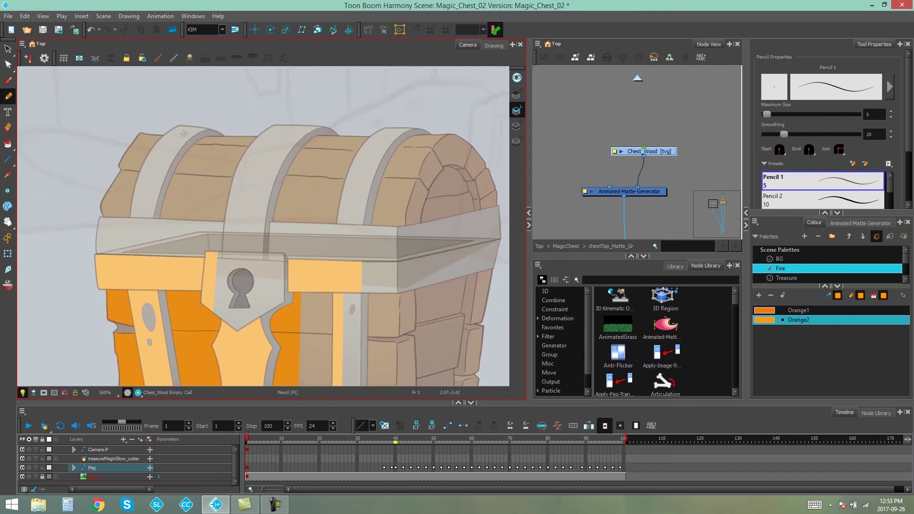
{"action": "left_click_drag", "start_coordinate": [207, 126], "coordinate": [203, 144]}
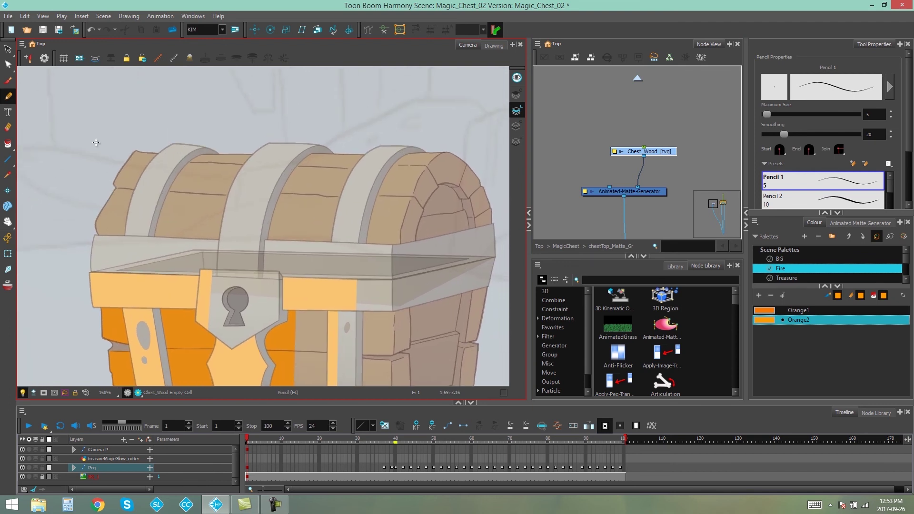
{"action": "left_click_drag", "start_coordinate": [198, 149], "coordinate": [217, 143]}
{"action": "mouse_move", "coordinate": [88, 240]}
{"action": "left_mouse_down"}
{"action": "mouse_move", "coordinate": [132, 111]}
{"action": "mouse_move", "coordinate": [372, 115]}
{"action": "mouse_move", "coordinate": [320, 182]}
{"action": "mouse_move", "coordinate": [307, 228]}
{"action": "mouse_move", "coordinate": [310, 272]}
{"action": "mouse_move", "coordinate": [316, 229]}
{"action": "mouse_move", "coordinate": [314, 239]}
{"action": "mouse_move", "coordinate": [88, 241]}
{"action": "left_mouse_up"}
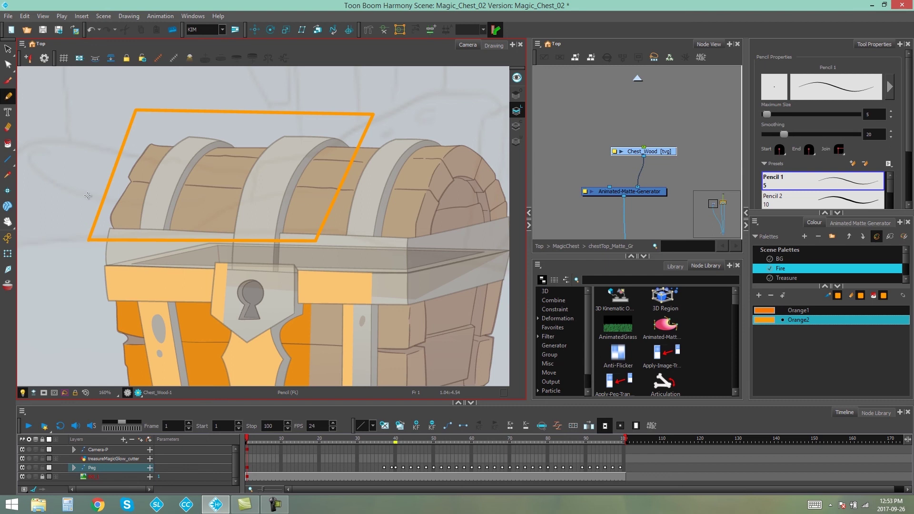
Close the outline's upper-right corner by joining its end points with the Contour Editor and Snap to Contour enabled
{"action": "left_click", "coordinate": [8, 64]}
{"action": "scroll", "coordinate": [320, 177], "scroll_direction": "up", "scroll_amount": 5}
{"action": "scroll", "coordinate": [319, 178], "scroll_direction": "up", "scroll_amount": 6}
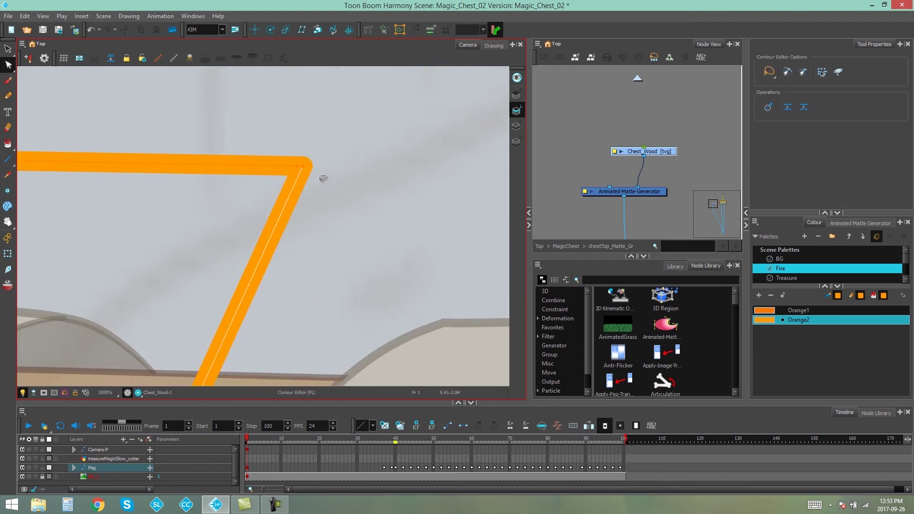
{"action": "scroll", "coordinate": [322, 178], "scroll_direction": "up", "scroll_amount": 3}
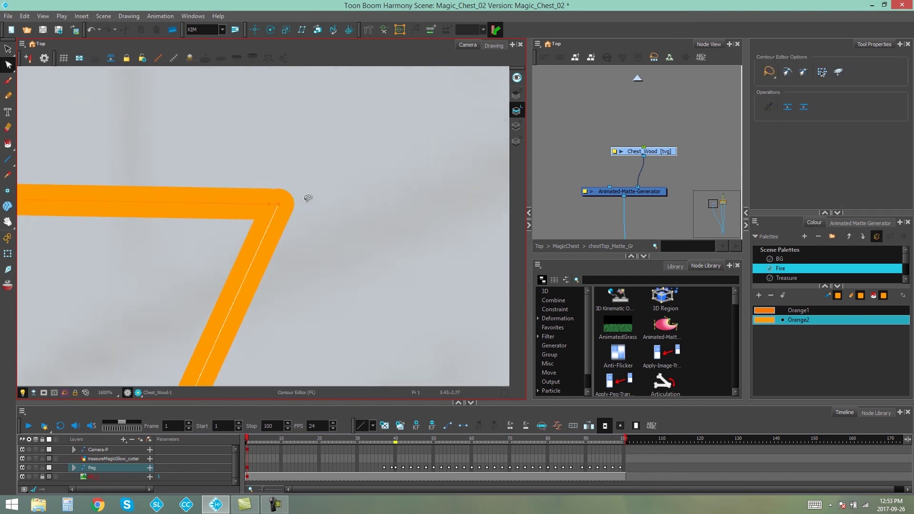
{"action": "left_click", "coordinate": [786, 72]}
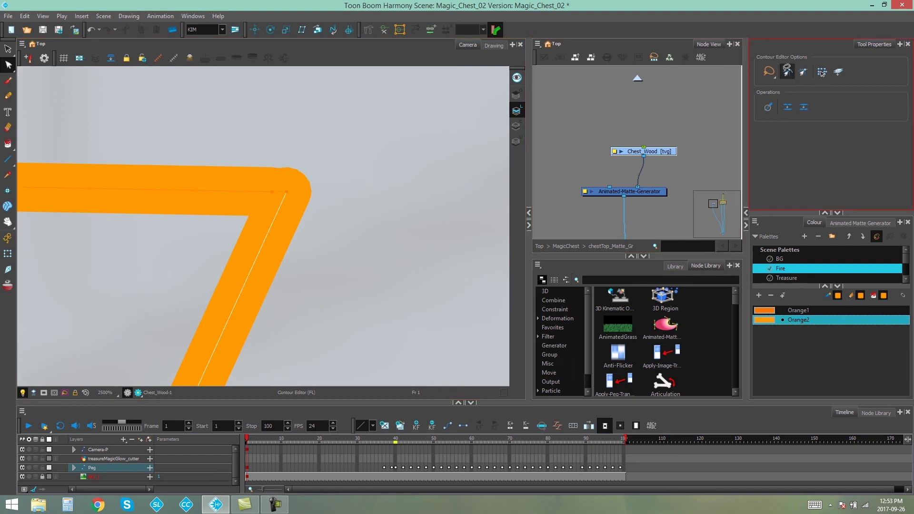
{"action": "scroll", "coordinate": [281, 185], "scroll_direction": "up", "scroll_amount": 1}
{"action": "left_click_drag", "start_coordinate": [290, 184], "coordinate": [280, 182]}
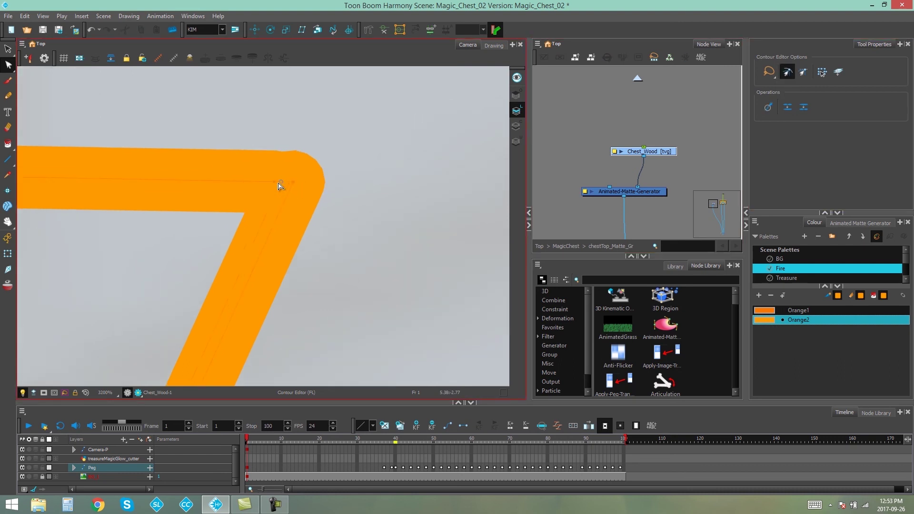
{"action": "scroll", "coordinate": [277, 186], "scroll_direction": "down", "scroll_amount": 5}
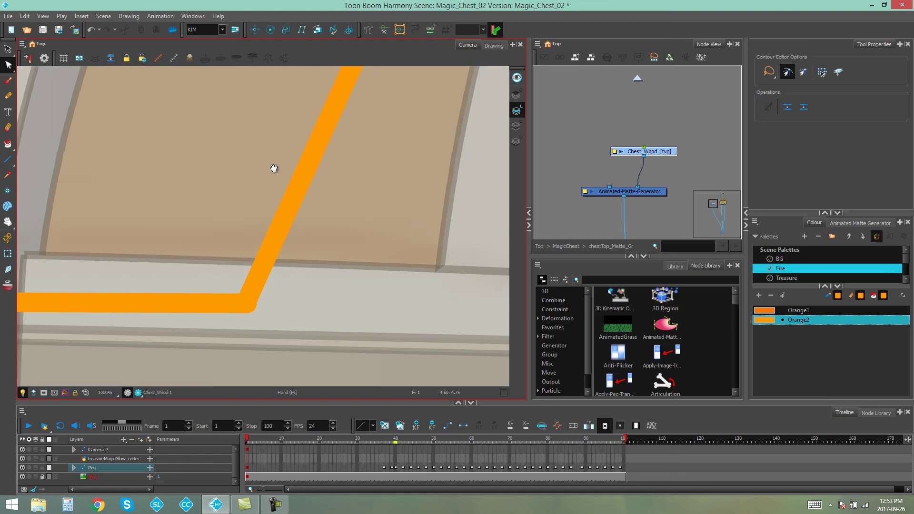
Join the line ends at the outline's lower-right corner on the chest's metal rim
{"action": "scroll", "coordinate": [303, 127], "scroll_direction": "up", "scroll_amount": 5}
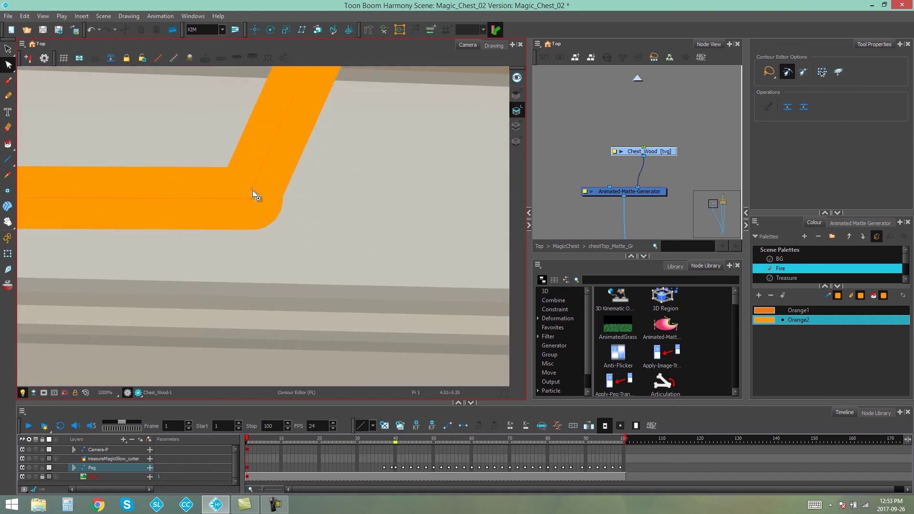
{"action": "left_click", "coordinate": [253, 195]}
{"action": "scroll", "coordinate": [259, 214], "scroll_direction": "down", "scroll_amount": 6}
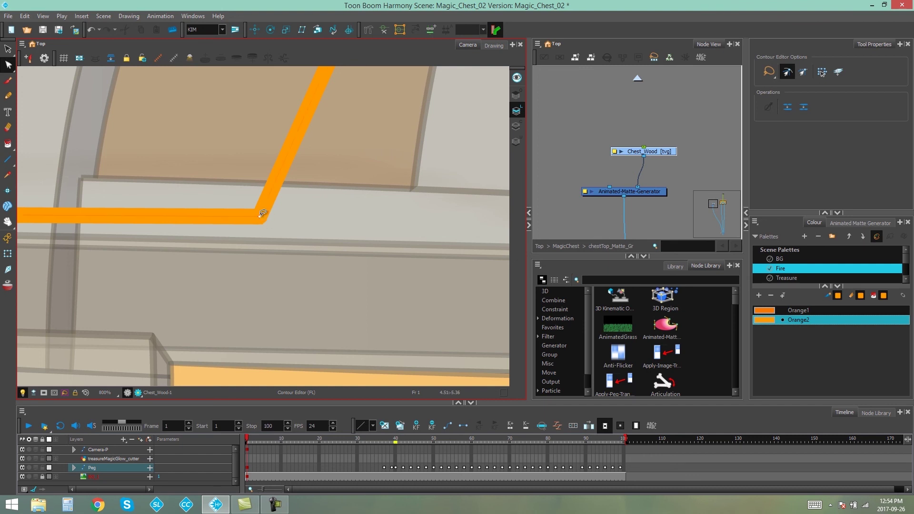
{"action": "left_click", "coordinate": [263, 222]}
{"action": "scroll", "coordinate": [263, 220], "scroll_direction": "down", "scroll_amount": 5}
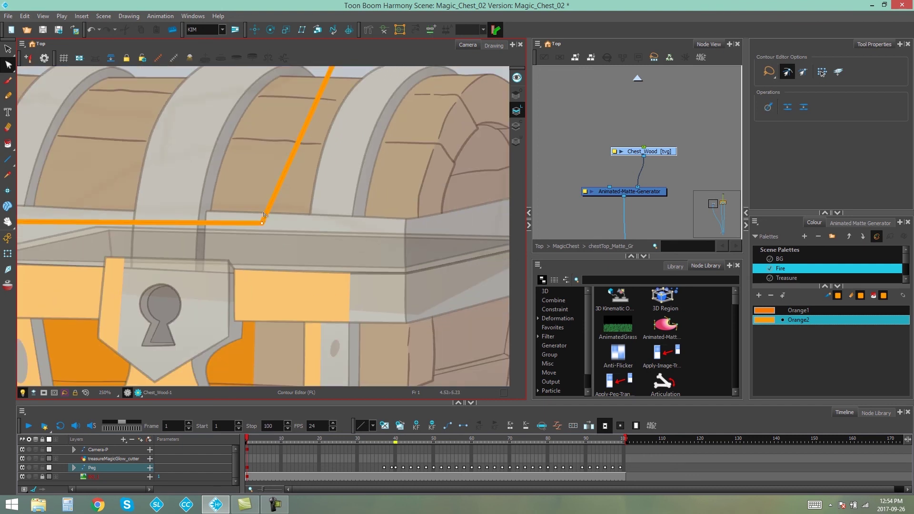
Join the line ends at the outline's lower-left corner and check that its upper-left corner is closed
{"action": "scroll", "coordinate": [264, 216], "scroll_direction": "up", "scroll_amount": 4}
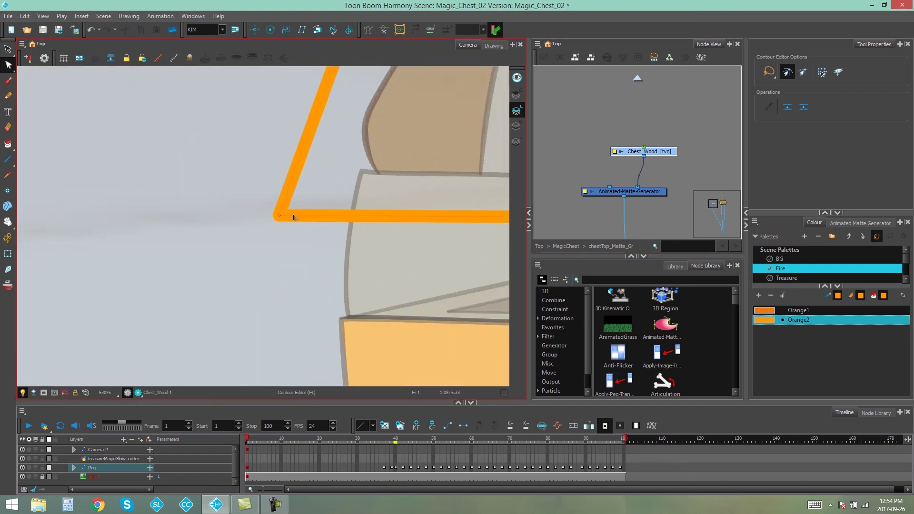
{"action": "scroll", "coordinate": [291, 217], "scroll_direction": "up", "scroll_amount": 4}
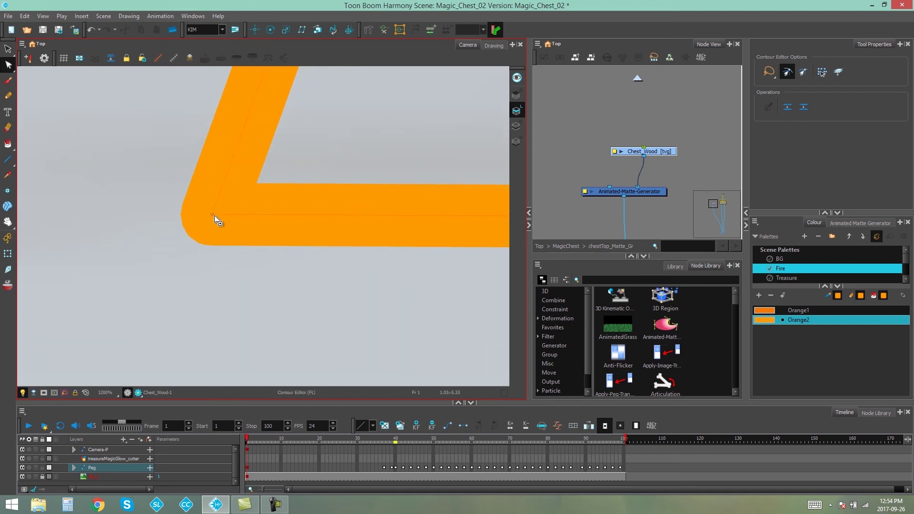
{"action": "left_click_drag", "start_coordinate": [217, 220], "coordinate": [219, 233]}
{"action": "scroll", "coordinate": [327, 131], "scroll_direction": "down", "scroll_amount": 5}
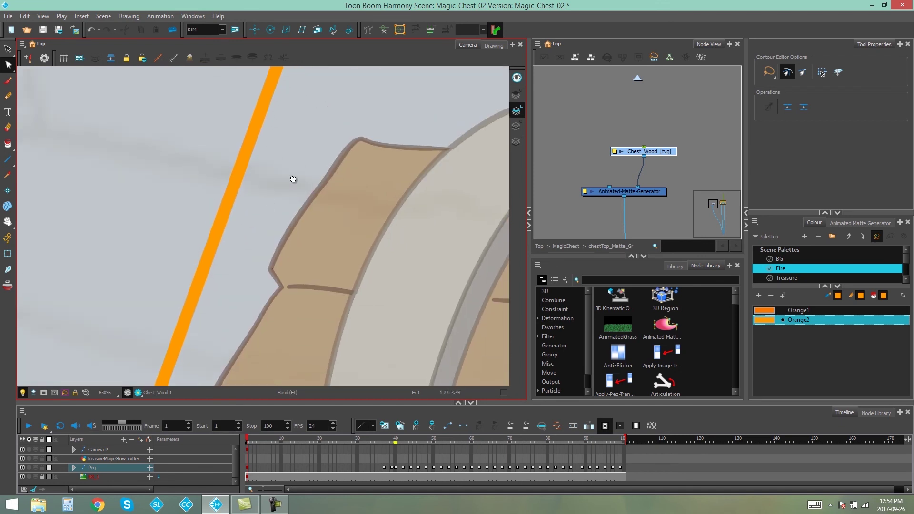
{"action": "left_click_drag", "start_coordinate": [321, 72], "coordinate": [290, 194]}
{"action": "scroll", "coordinate": [270, 209], "scroll_direction": "up", "scroll_amount": 4}
{"action": "left_click_drag", "start_coordinate": [243, 161], "coordinate": [284, 238]}
{"action": "scroll", "coordinate": [249, 200], "scroll_direction": "up", "scroll_amount": 2}
{"action": "scroll", "coordinate": [253, 210], "scroll_direction": "down", "scroll_amount": 8}
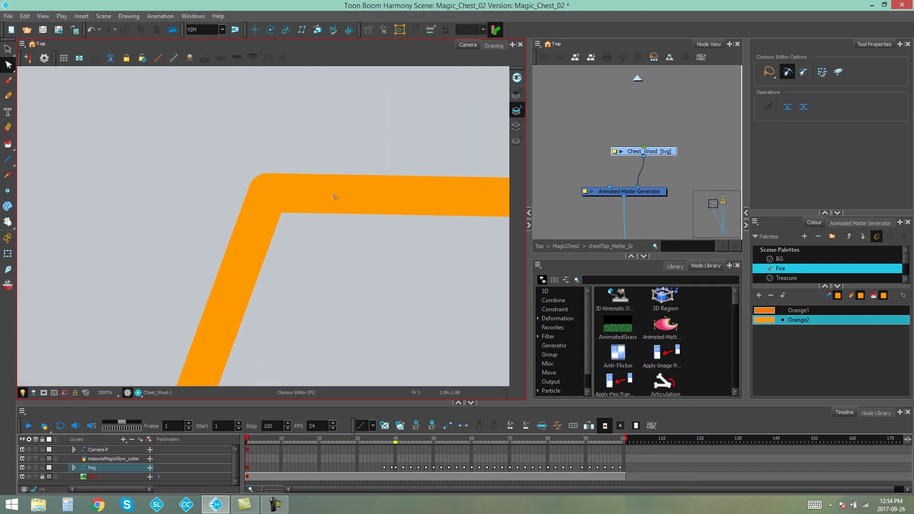
Fill the closed four-sided outline over the chest lid with Orange2 using the Paint tool
{"action": "key", "text": "alt+i"}
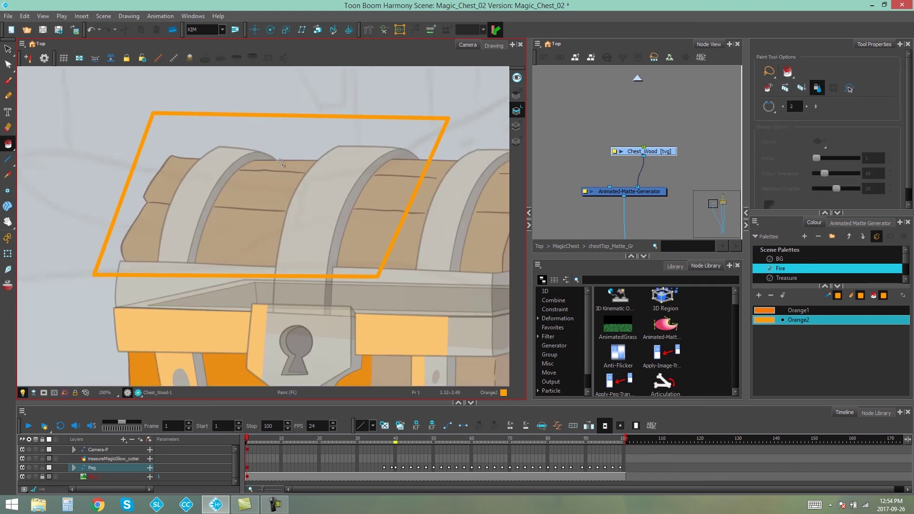
{"action": "left_click", "coordinate": [281, 162]}
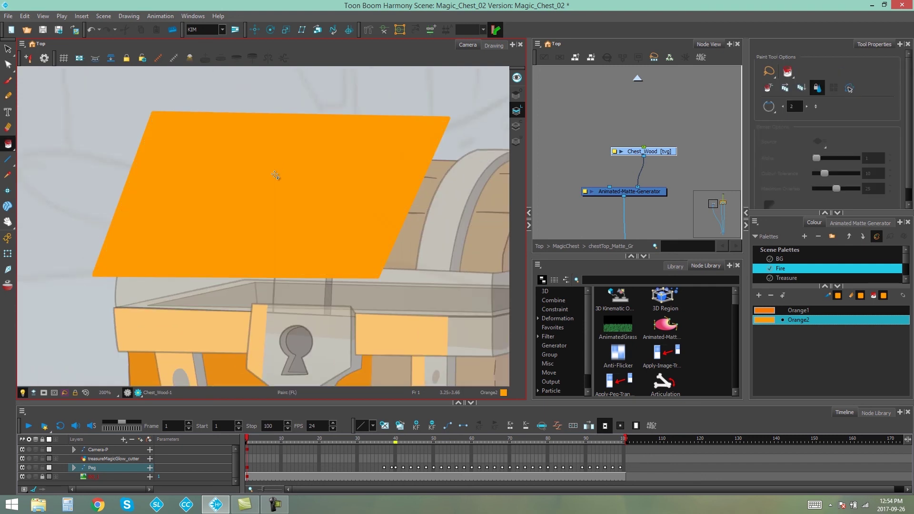
{"action": "scroll", "coordinate": [271, 184], "scroll_direction": "down", "scroll_amount": 4}
{"action": "scroll", "coordinate": [276, 148], "scroll_direction": "up", "scroll_amount": 1}
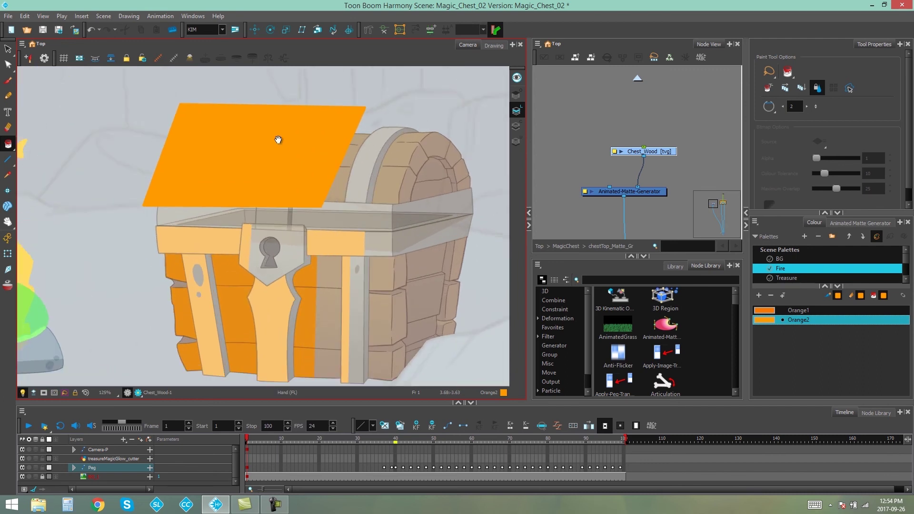
{"action": "left_click_drag", "start_coordinate": [288, 123], "coordinate": [288, 157]}
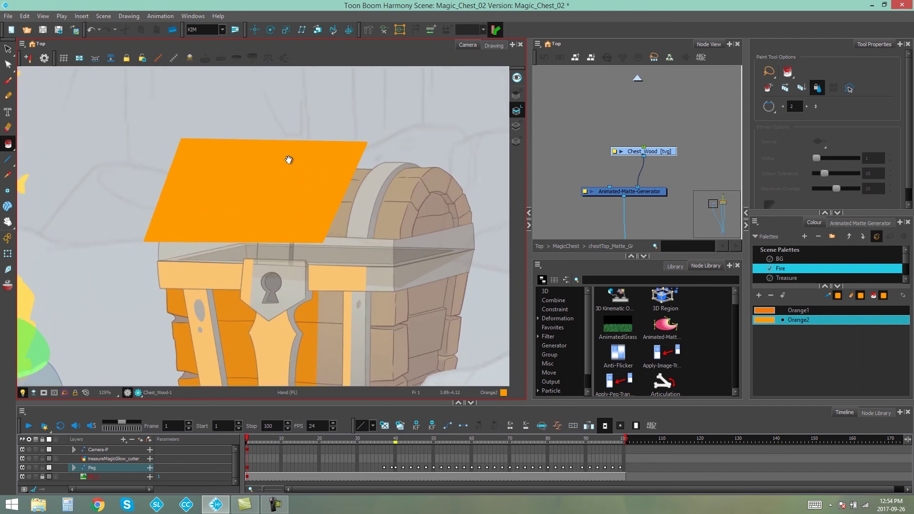
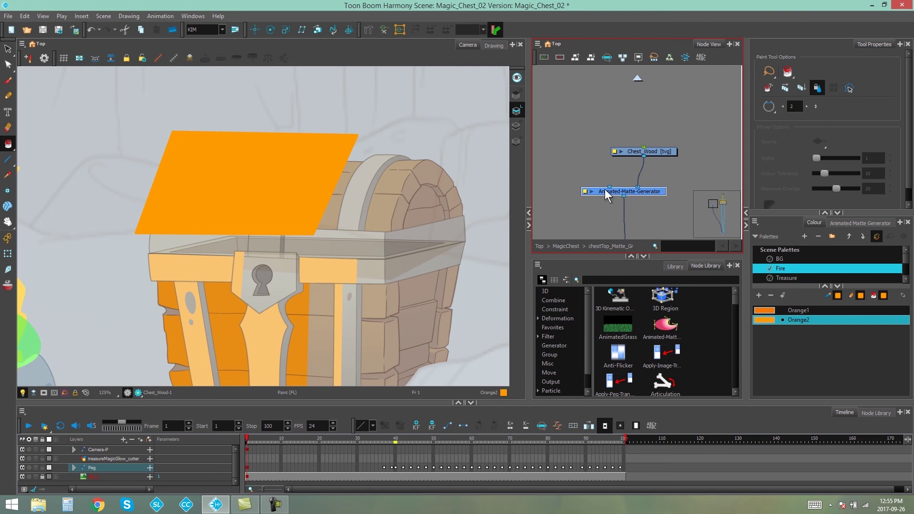
Show the Animated-Matte-Generator's matte contour over the chest lid and activate the Transform tool to edit it
{"action": "left_click", "coordinate": [159, 57]}
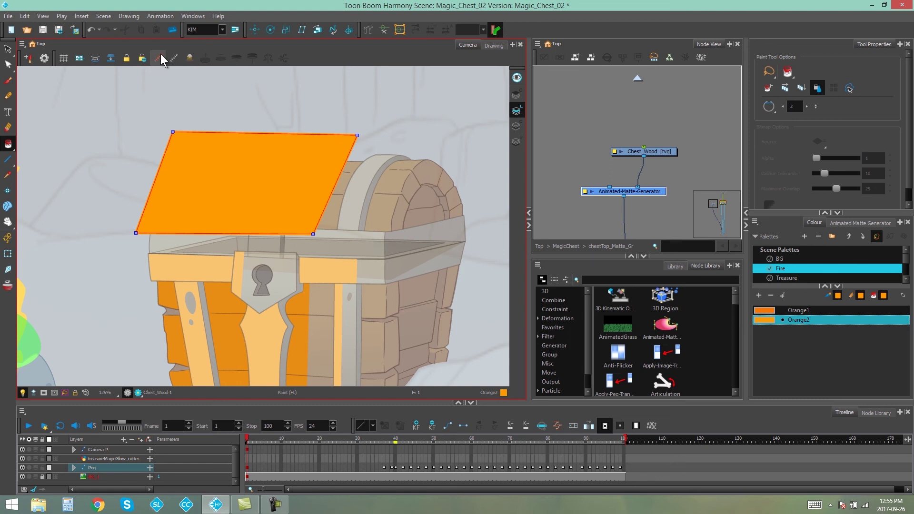
{"action": "key", "text": "2"}
{"action": "key", "text": "space"}
{"action": "left_click_drag", "start_coordinate": [389, 167], "coordinate": [409, 171]}
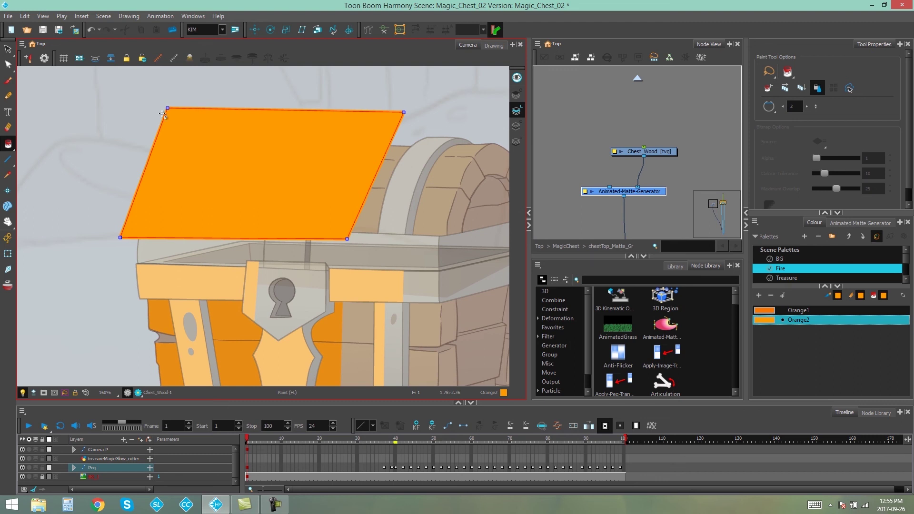
{"action": "key", "text": "2"}
{"action": "key", "text": "2"}
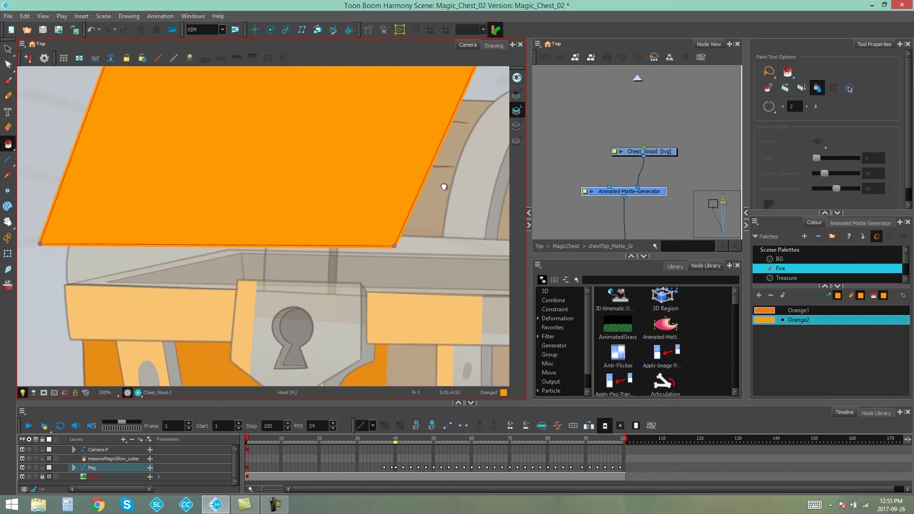
{"action": "left_click_drag", "start_coordinate": [444, 187], "coordinate": [434, 261]}
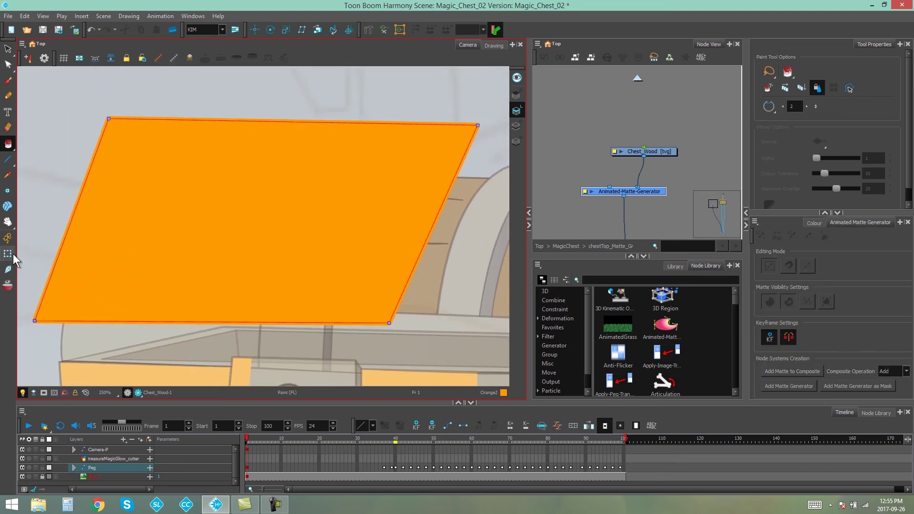
{"action": "left_click", "coordinate": [8, 255]}
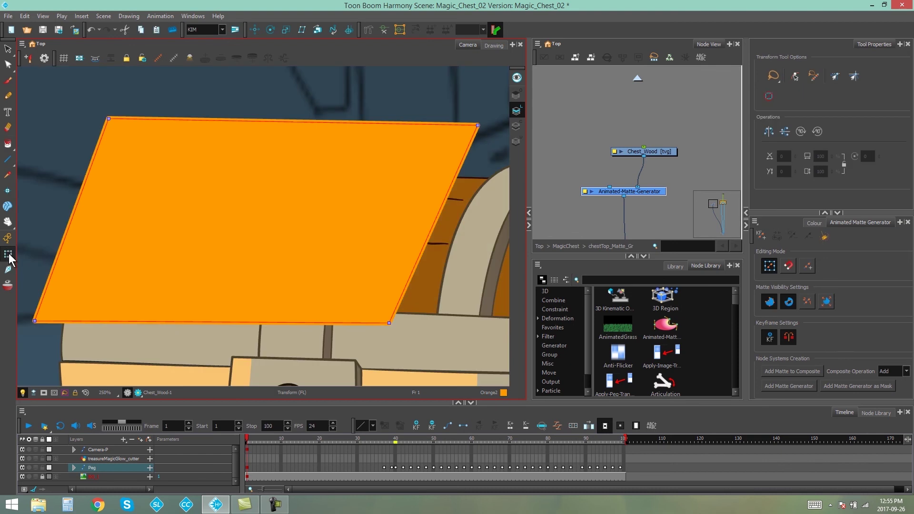
Toggle the matte's inner contour off and on to inspect it separately from the outer contour
{"action": "left_click", "coordinate": [824, 284]}
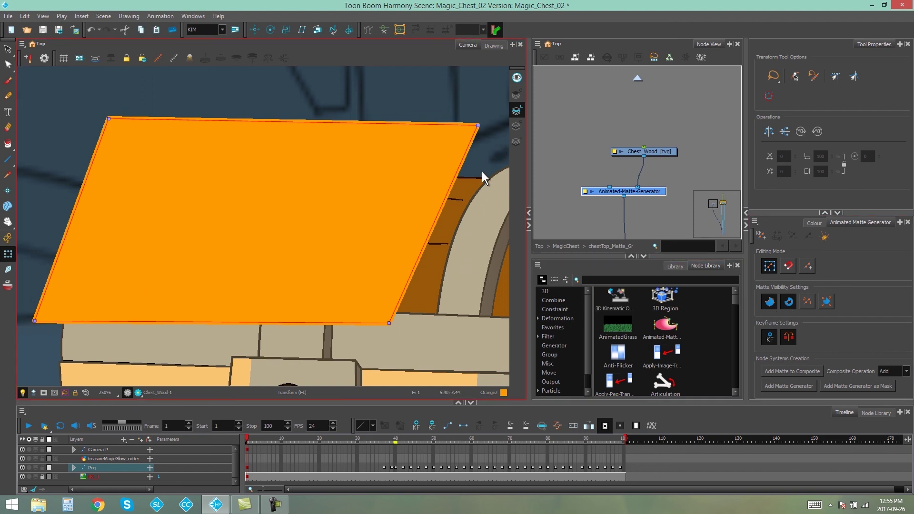
{"action": "left_click", "coordinate": [641, 150]}
{"action": "left_click", "coordinate": [769, 301]}
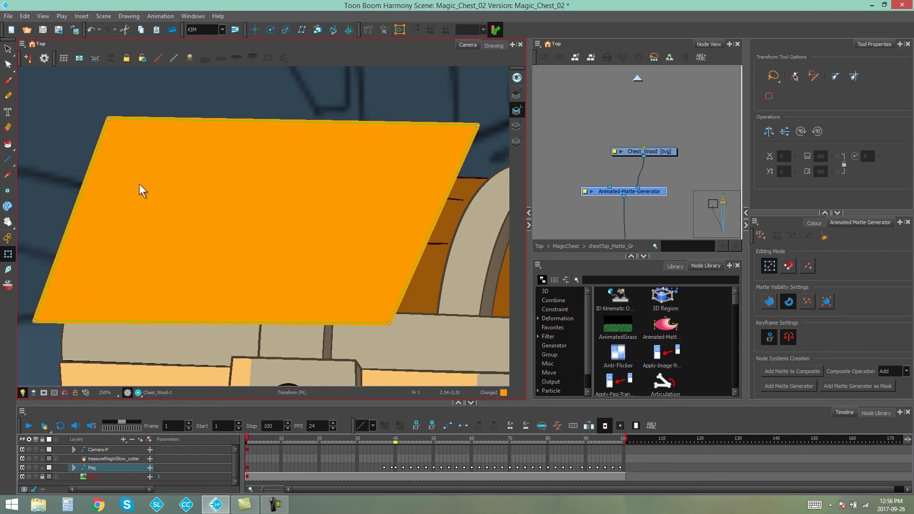
{"action": "left_click", "coordinate": [769, 301]}
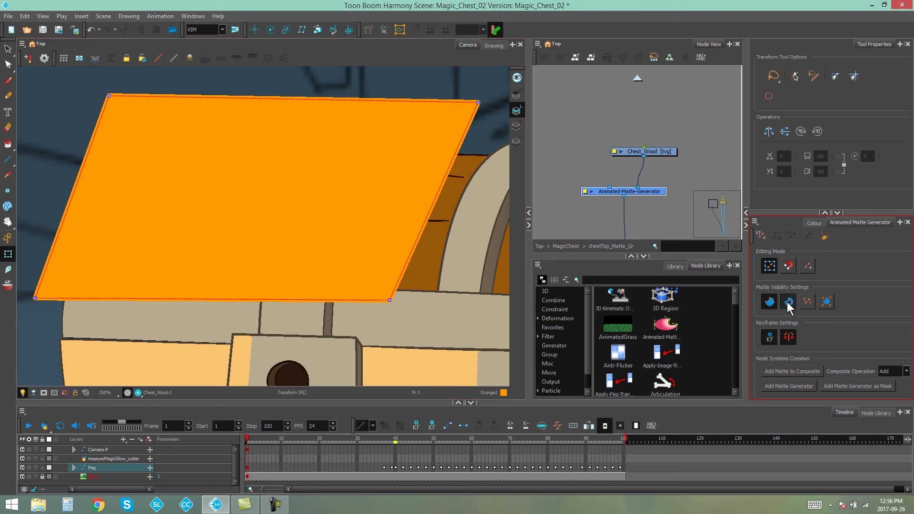
{"action": "left_click", "coordinate": [769, 301]}
{"action": "left_click", "coordinate": [768, 302]}
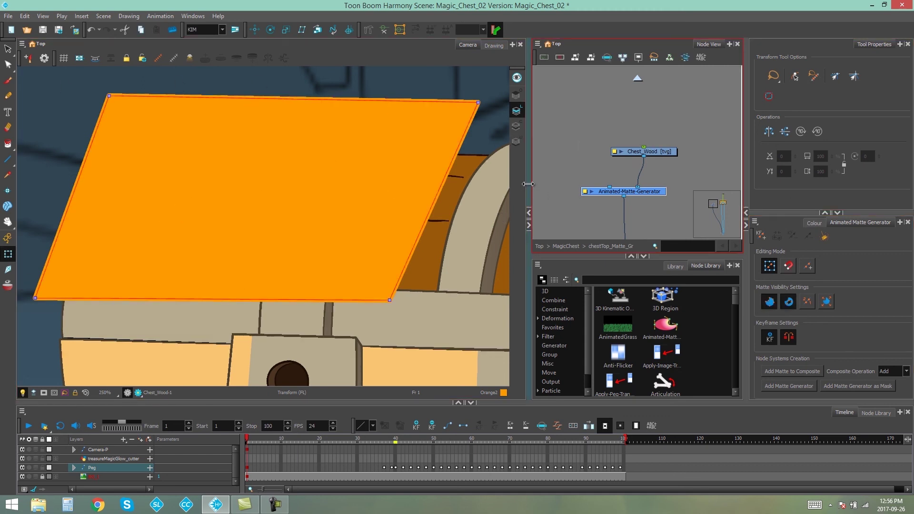
Widen the Node View to give the Chest_Wood and Animated-Matte-Generator nodes more room
{"action": "left_click_drag", "start_coordinate": [528, 186], "coordinate": [517, 186]}
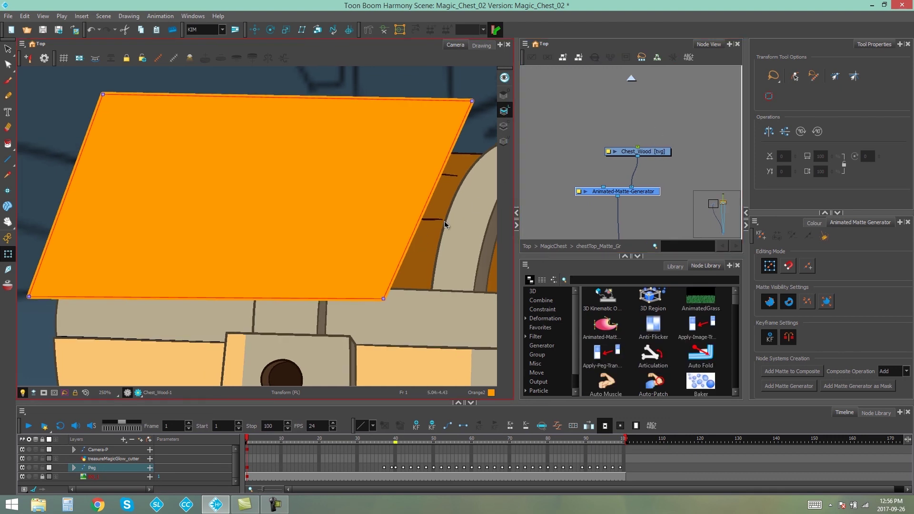
{"action": "key", "text": "1"}
{"action": "key", "text": "1"}
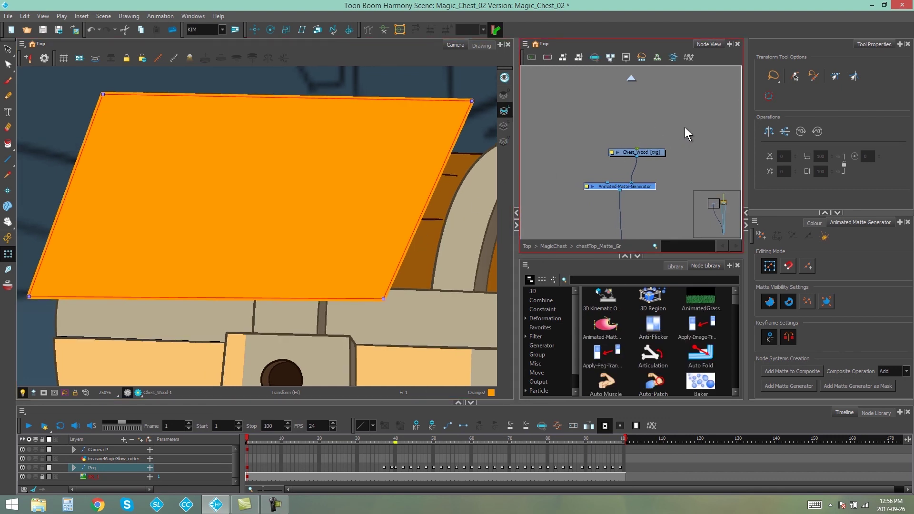
{"action": "left_click_drag", "start_coordinate": [694, 158], "coordinate": [658, 128]}
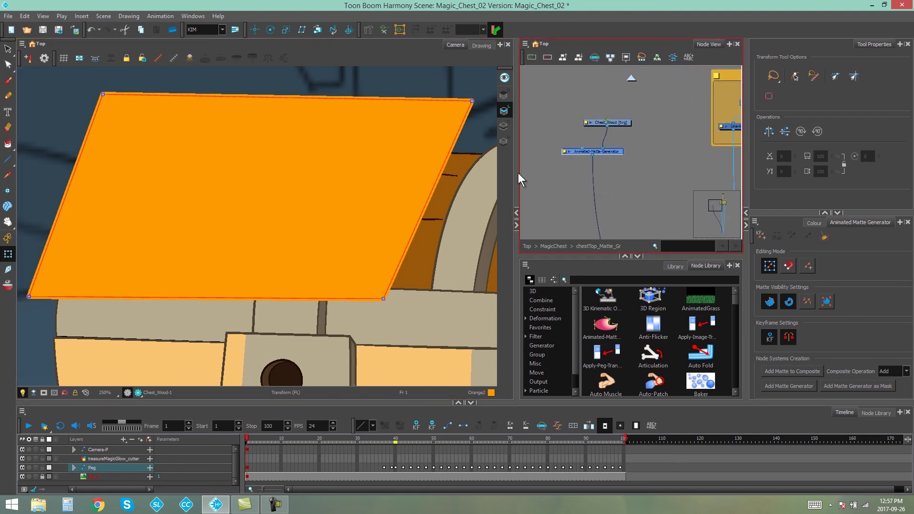
{"action": "left_click_drag", "start_coordinate": [516, 172], "coordinate": [486, 173]}
{"action": "scroll", "coordinate": [648, 138], "scroll_direction": "up", "scroll_amount": 3}
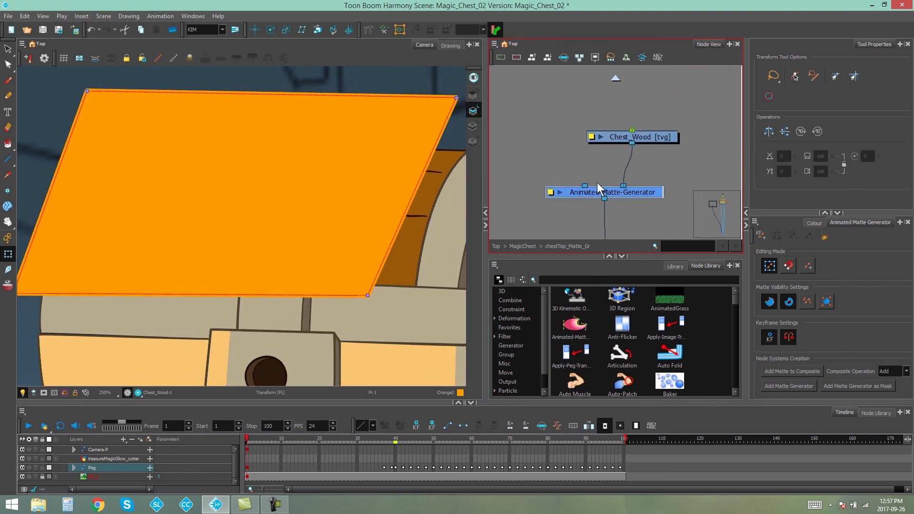
Connect the Colour-Art node in the CHEST TOP group to the free left input port of the Animated-Matte-Generator
{"action": "left_click", "coordinate": [644, 136]}
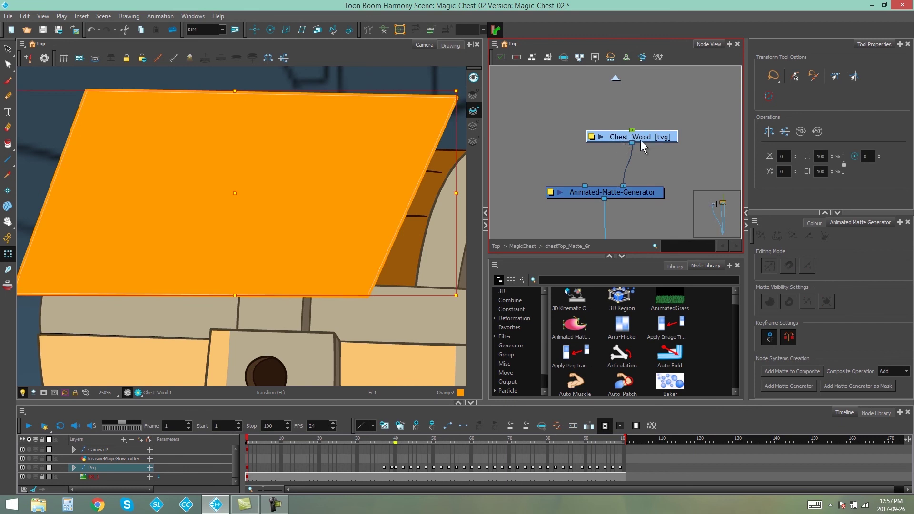
{"action": "left_click", "coordinate": [585, 186]}
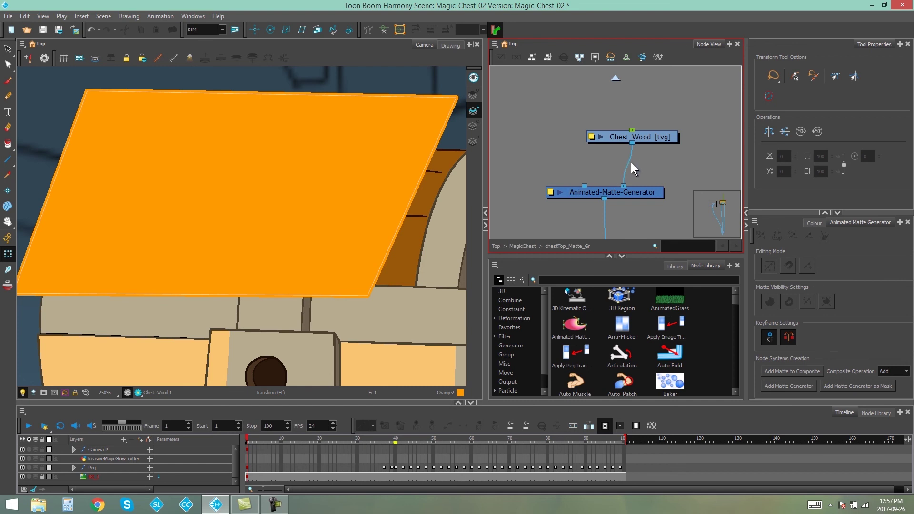
{"action": "scroll", "coordinate": [671, 165], "scroll_direction": "down", "scroll_amount": 5}
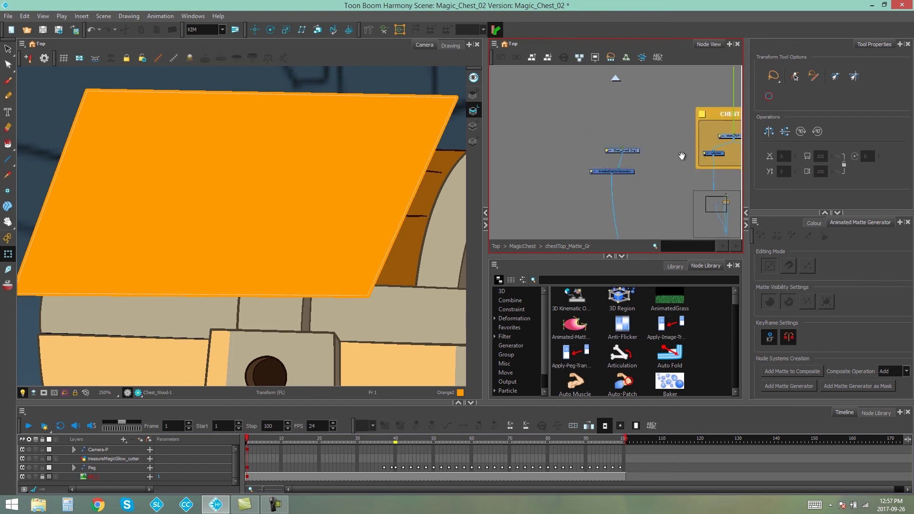
{"action": "left_click_drag", "start_coordinate": [681, 156], "coordinate": [612, 148]}
{"action": "scroll", "coordinate": [669, 167], "scroll_direction": "up", "scroll_amount": 2}
{"action": "left_click_drag", "start_coordinate": [669, 167], "coordinate": [612, 145]}
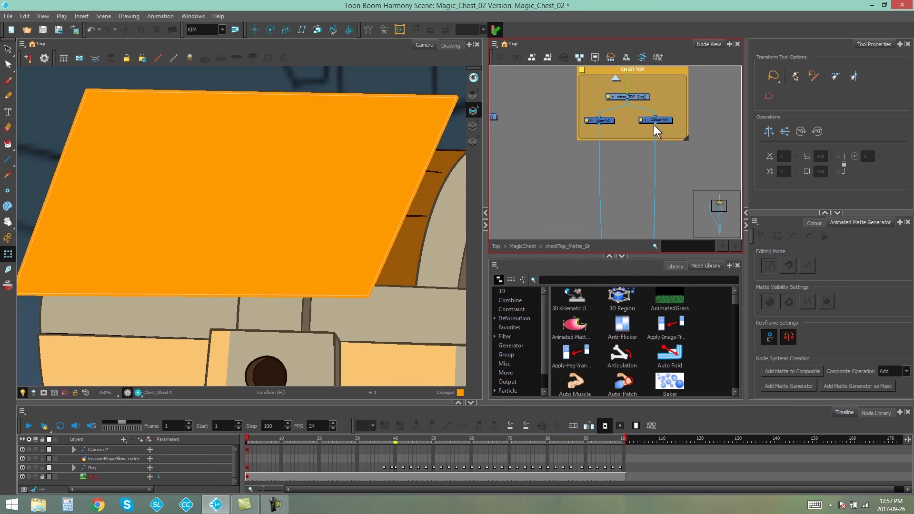
{"action": "left_click_drag", "start_coordinate": [658, 124], "coordinate": [501, 140]}
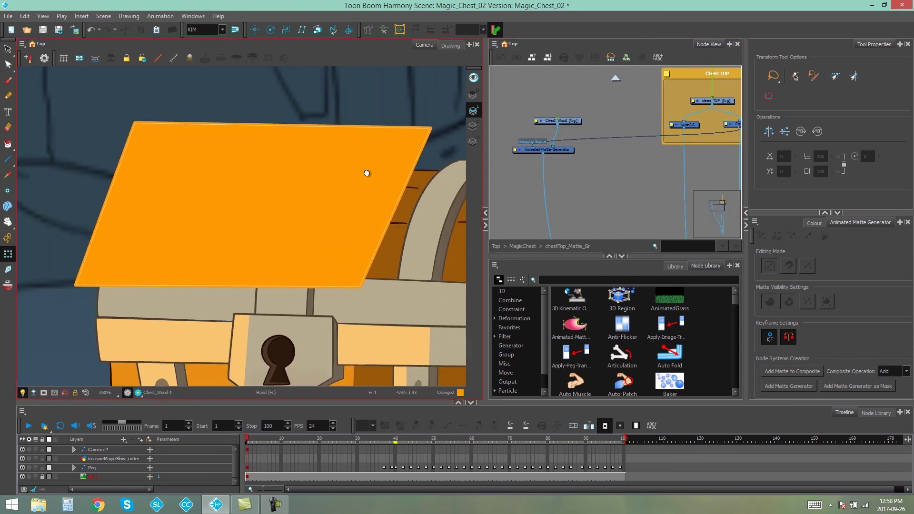
{"action": "scroll", "coordinate": [363, 172], "scroll_direction": "up", "scroll_amount": 1}
{"action": "scroll", "coordinate": [363, 172], "scroll_direction": "down", "scroll_amount": 1}
Select the Animated-Matte-Generator node and switch its editing mode from Define Matte Point to the snapping mode
{"action": "left_click_drag", "start_coordinate": [365, 175], "coordinate": [359, 184]}
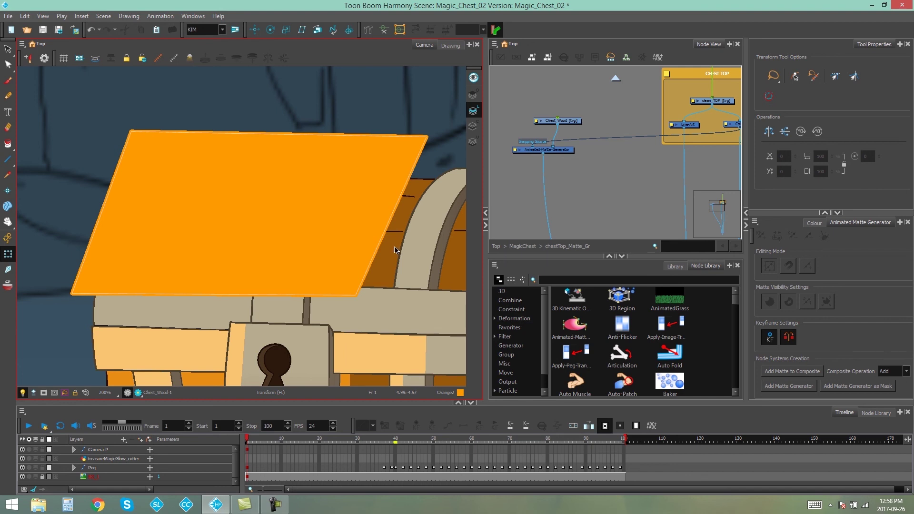
{"action": "left_click", "coordinate": [568, 149]}
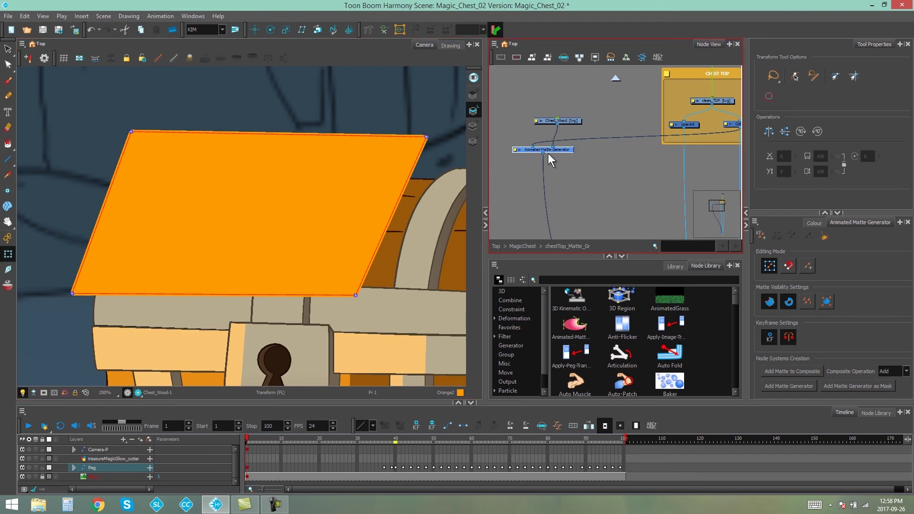
{"action": "key", "text": "2"}
{"action": "key", "text": "2"}
{"action": "left_click_drag", "start_coordinate": [561, 157], "coordinate": [637, 166]}
{"action": "key", "text": "2"}
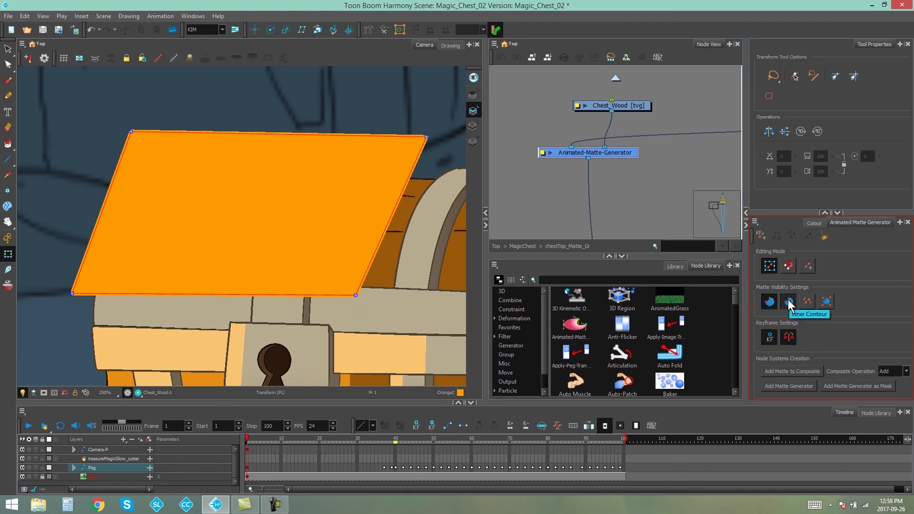
{"action": "left_click", "coordinate": [789, 266]}
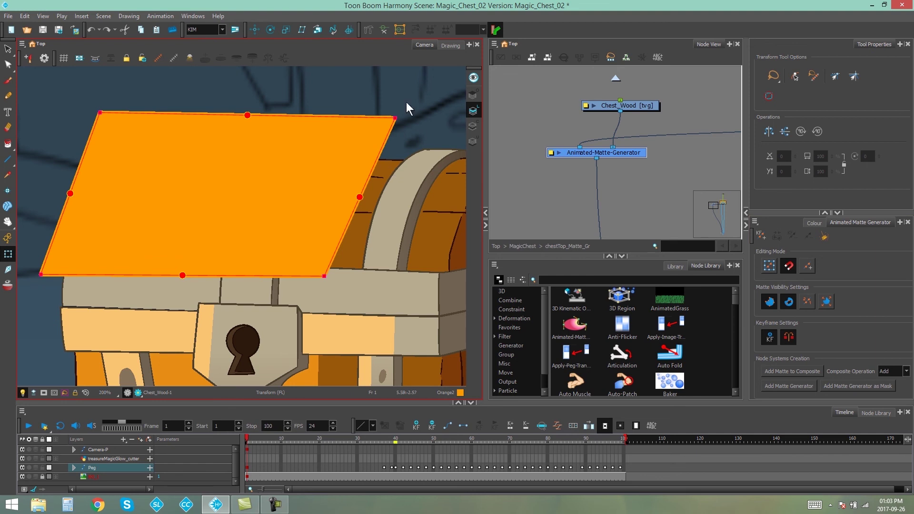
Snap the matte's upper-right corner point above the chest lid
{"action": "key", "text": "2"}
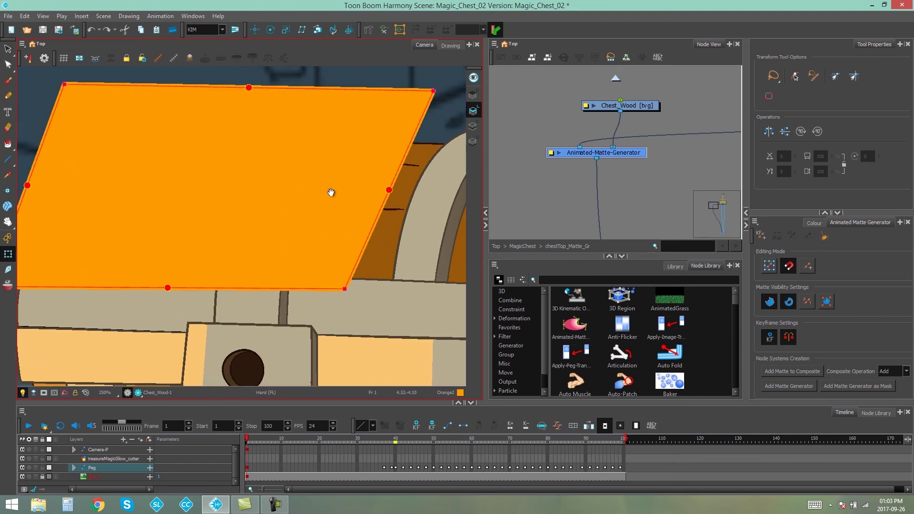
{"action": "left_click_drag", "start_coordinate": [331, 192], "coordinate": [355, 142]}
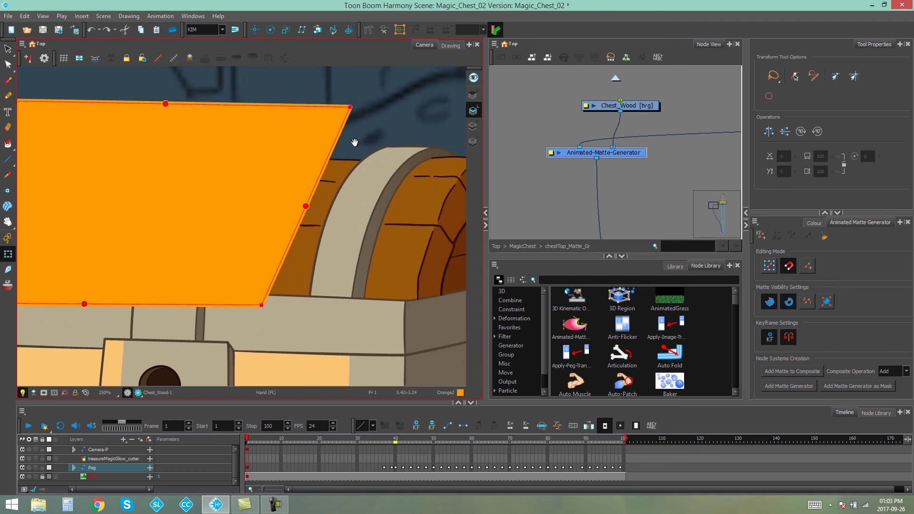
{"action": "scroll", "coordinate": [279, 233], "scroll_direction": "up", "scroll_amount": 5}
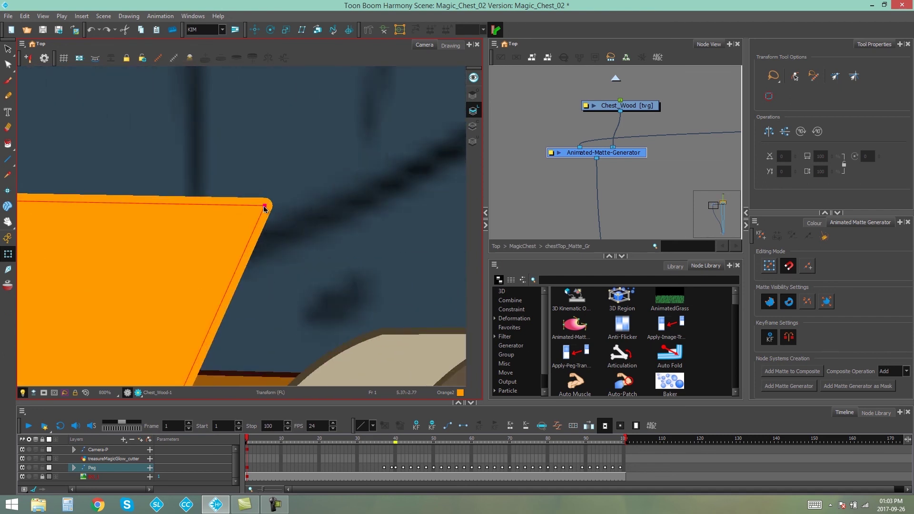
{"action": "left_click", "coordinate": [265, 206]}
{"action": "scroll", "coordinate": [267, 233], "scroll_direction": "down", "scroll_amount": 3}
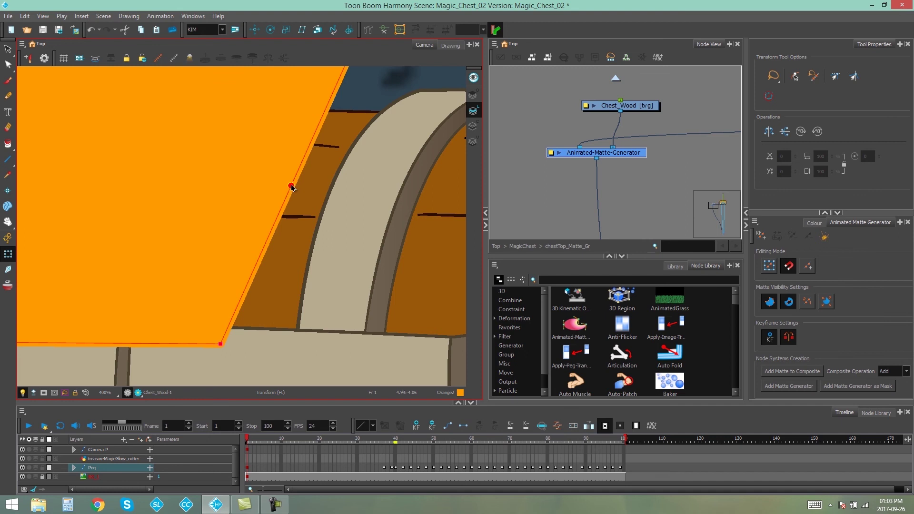
{"action": "scroll", "coordinate": [290, 190], "scroll_direction": "down", "scroll_amount": 2}
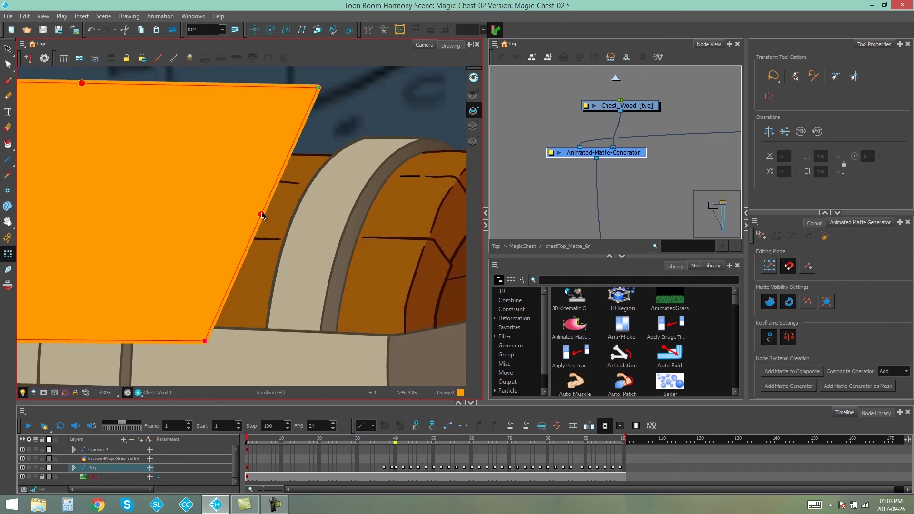
Try snapping the matte's right edge midpoint and lower-right corner to the chest drawing's contour
{"action": "left_click", "coordinate": [261, 214]}
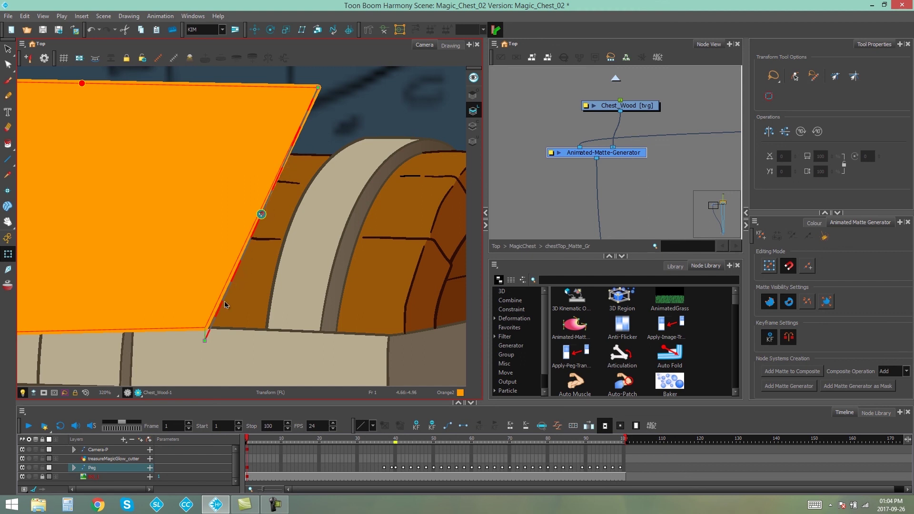
{"action": "left_click", "coordinate": [208, 332]}
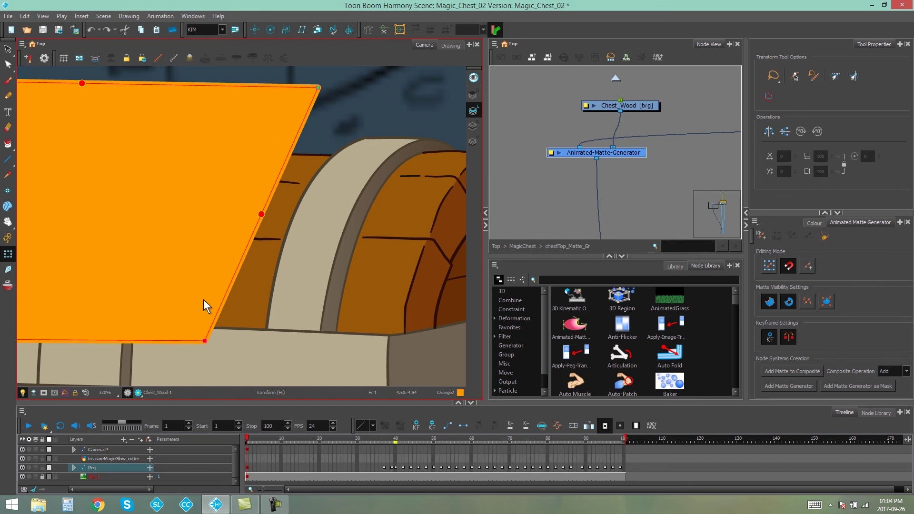
{"action": "key", "text": "1"}
{"action": "left_click_drag", "start_coordinate": [270, 257], "coordinate": [321, 205]}
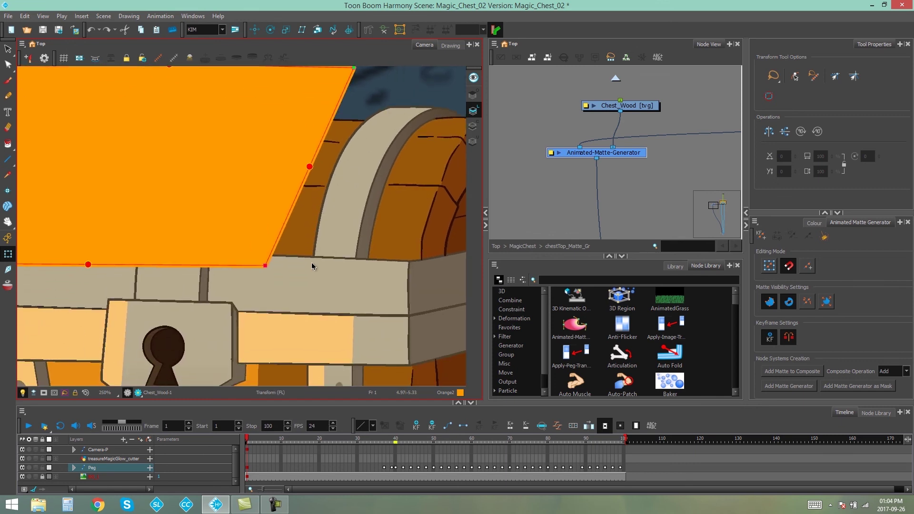
{"action": "scroll", "coordinate": [386, 110], "scroll_direction": "down", "scroll_amount": 1}
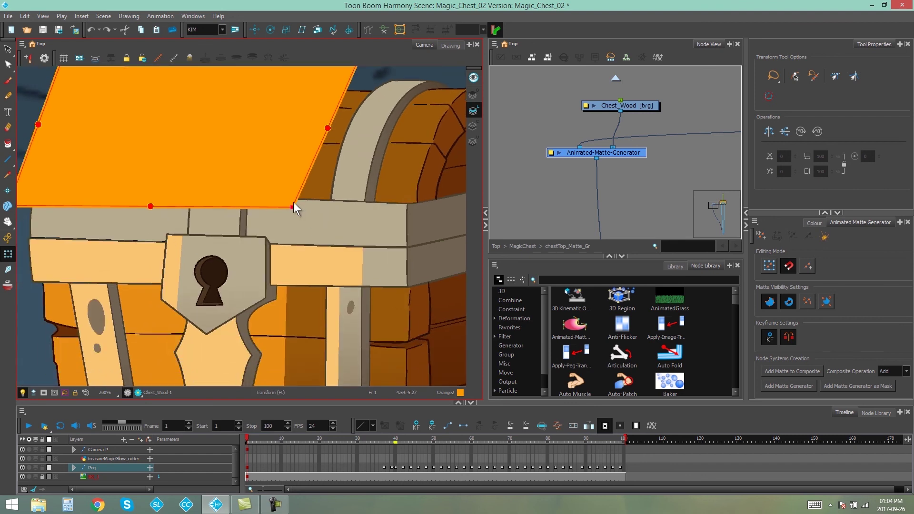
{"action": "scroll", "coordinate": [287, 220], "scroll_direction": "up", "scroll_amount": 3}
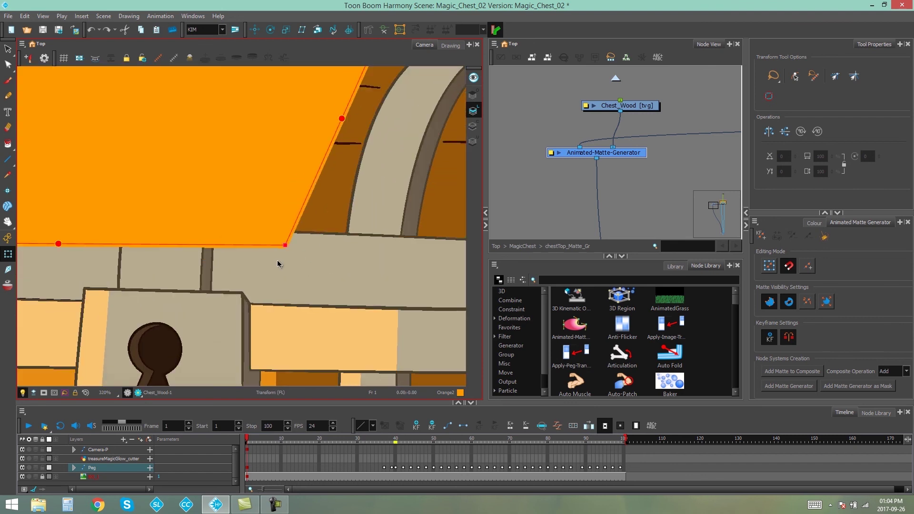
Snap the matte's upper-left, lower-left and lower-right corner points to the chest drawing
{"action": "left_click_drag", "start_coordinate": [194, 265], "coordinate": [428, 269]}
{"action": "left_click_drag", "start_coordinate": [234, 255], "coordinate": [278, 262]}
{"action": "left_click_drag", "start_coordinate": [319, 139], "coordinate": [228, 360]}
{"action": "left_click_drag", "start_coordinate": [253, 266], "coordinate": [246, 296]}
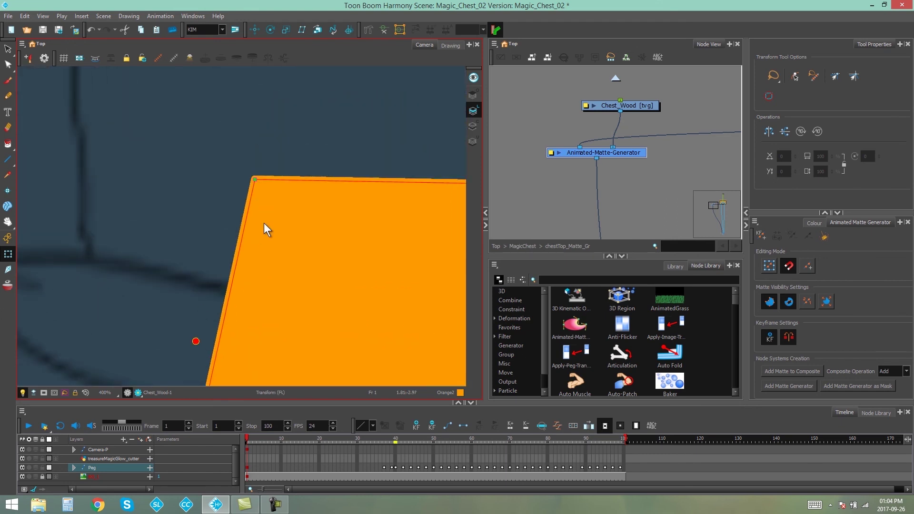
{"action": "scroll", "coordinate": [282, 214], "scroll_direction": "down", "scroll_amount": 4}
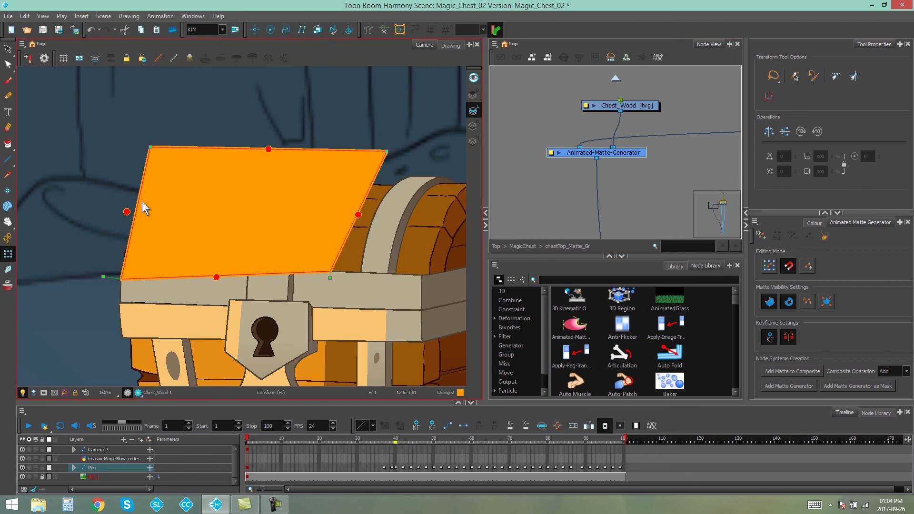
Switch the matte generator to point editing mode and align the matte's upper-left and upper-right corners with the lid's top edge
{"action": "left_click", "coordinate": [770, 267]}
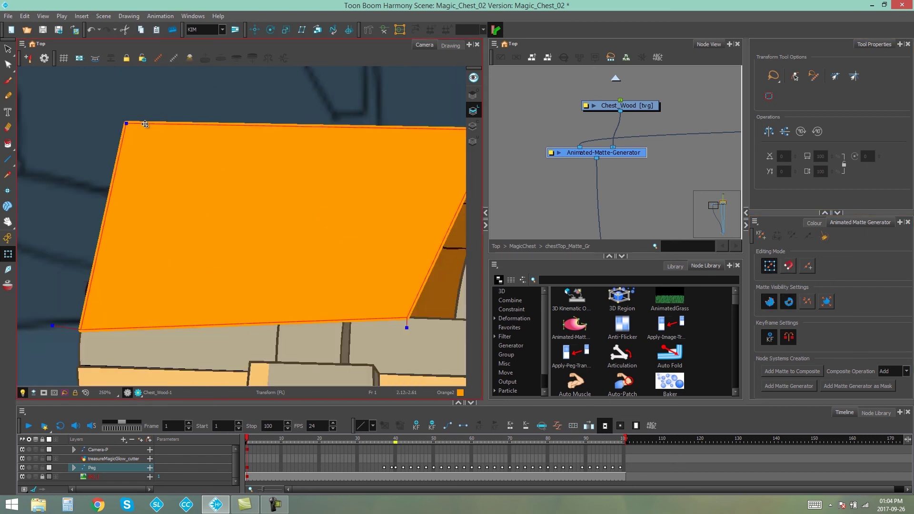
{"action": "left_click_drag", "start_coordinate": [126, 124], "coordinate": [134, 162]}
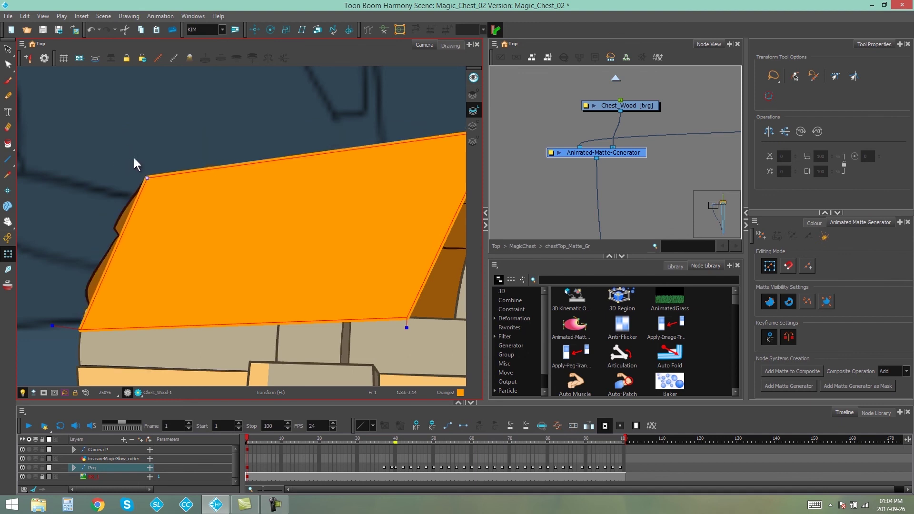
{"action": "left_click_drag", "start_coordinate": [346, 187], "coordinate": [181, 182]}
{"action": "left_click_drag", "start_coordinate": [330, 122], "coordinate": [302, 174]}
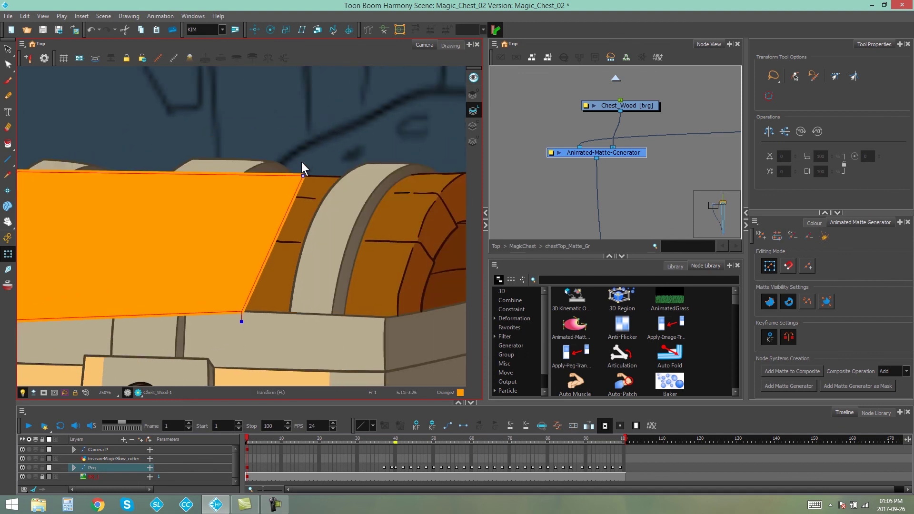
Curve the matte's left edge to follow the rounded left end of the lid and adjust its lower-left corner
{"action": "left_click_drag", "start_coordinate": [83, 312], "coordinate": [352, 214]}
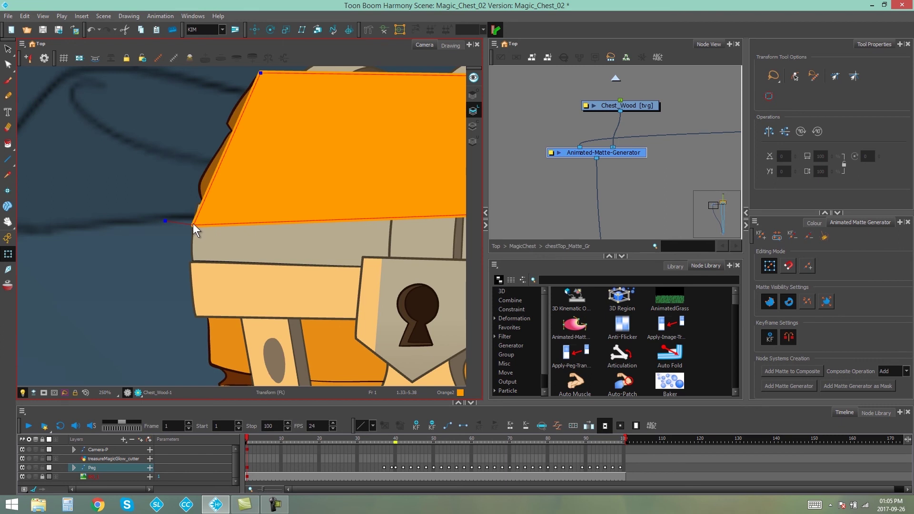
{"action": "left_click_drag", "start_coordinate": [193, 223], "coordinate": [196, 203]}
{"action": "key", "text": "space"}
{"action": "left_click_drag", "start_coordinate": [257, 173], "coordinate": [147, 221]}
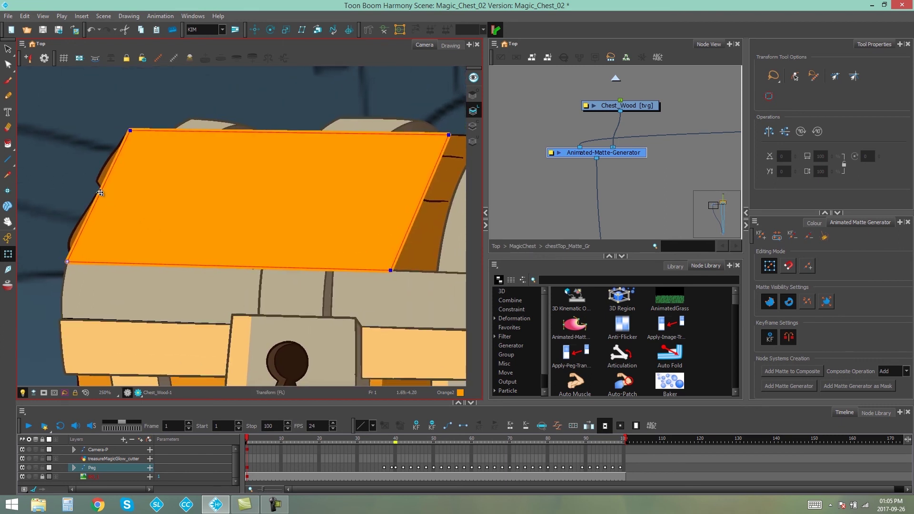
{"action": "left_click_drag", "start_coordinate": [100, 192], "coordinate": [81, 192]}
Bend the matte's right edge into a curve matching the lid's slope and place its lower-right corner on the metal rim
{"action": "key", "text": "space"}
{"action": "left_click_drag", "start_coordinate": [388, 198], "coordinate": [312, 181]}
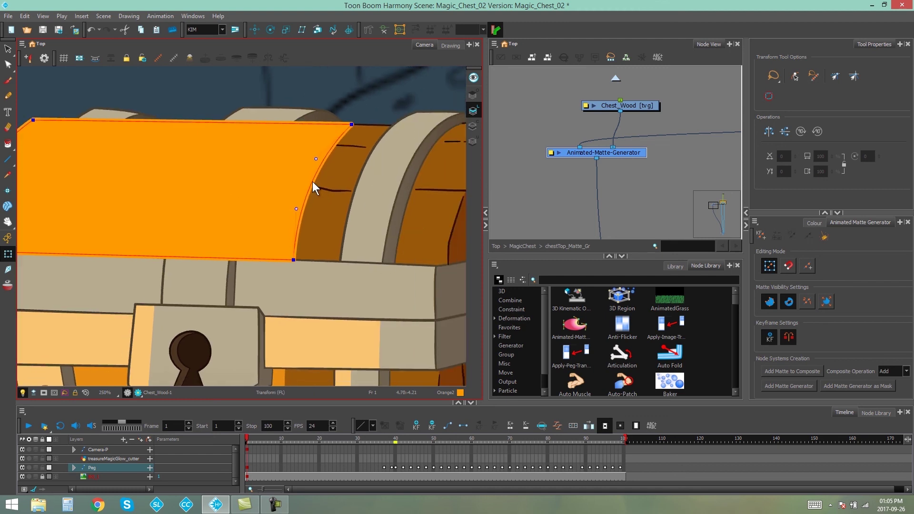
{"action": "key", "text": "space"}
{"action": "left_click_drag", "start_coordinate": [281, 233], "coordinate": [288, 162]}
{"action": "left_click_drag", "start_coordinate": [305, 182], "coordinate": [297, 181]}
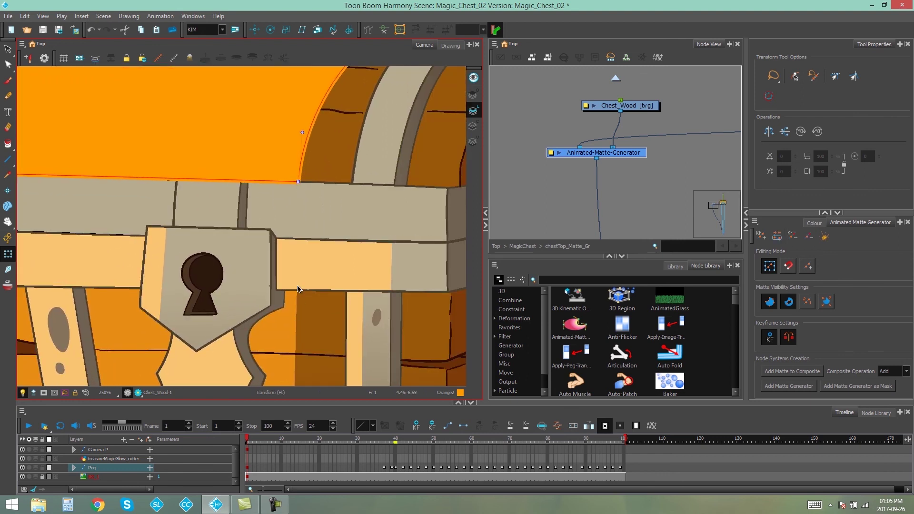
Preview the shaped matte in render view and return to the OpenGL view
{"action": "key", "text": "space"}
{"action": "left_click_drag", "start_coordinate": [351, 114], "coordinate": [296, 229]}
{"action": "scroll", "coordinate": [315, 177], "scroll_direction": "down", "scroll_amount": 3}
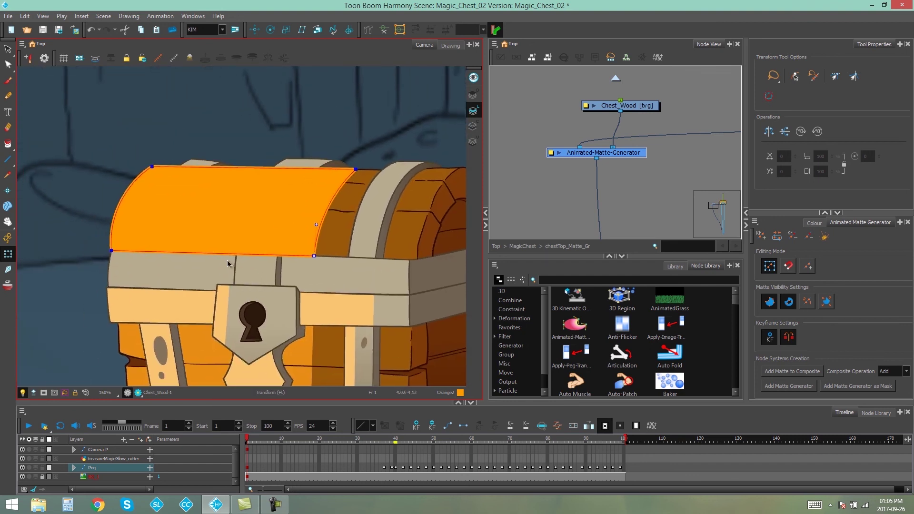
{"action": "left_click", "coordinate": [138, 393]}
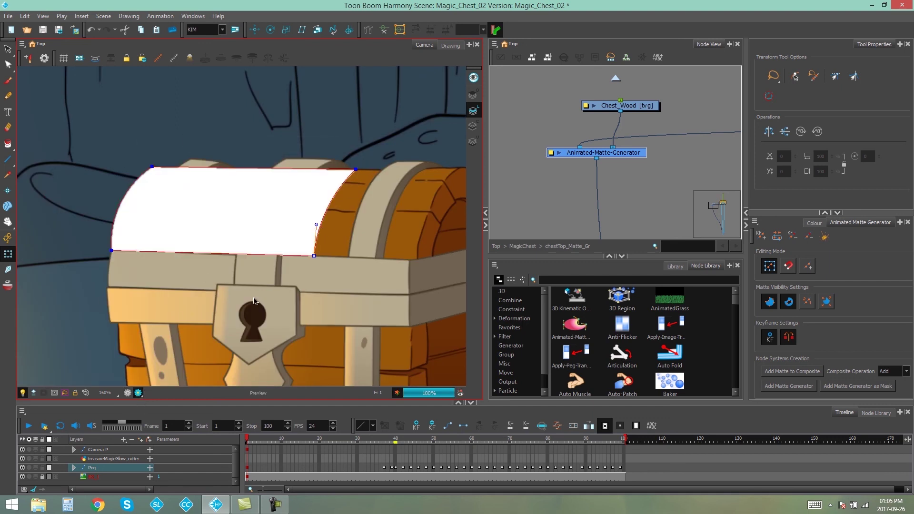
{"action": "left_click", "coordinate": [126, 393]}
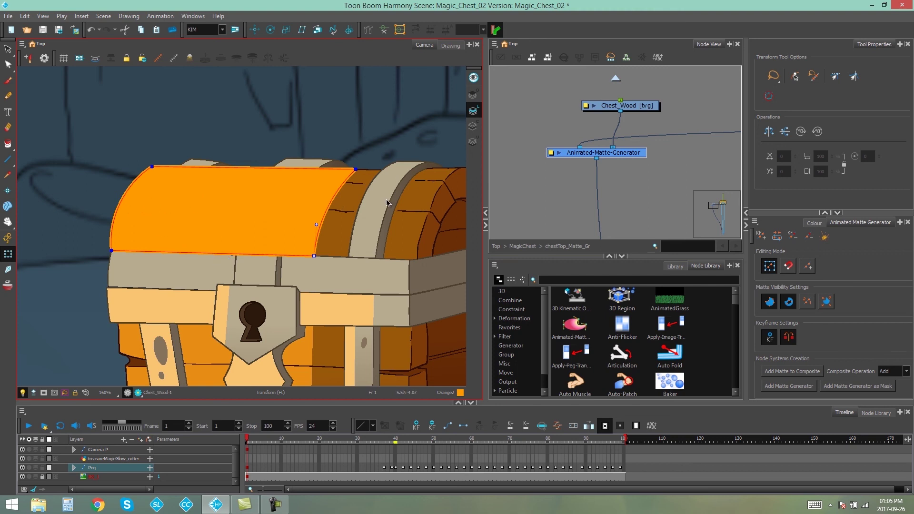
Hide the outer matte contour and move the inner matte's right-side points near the lid's left end
{"action": "left_click", "coordinate": [773, 301]}
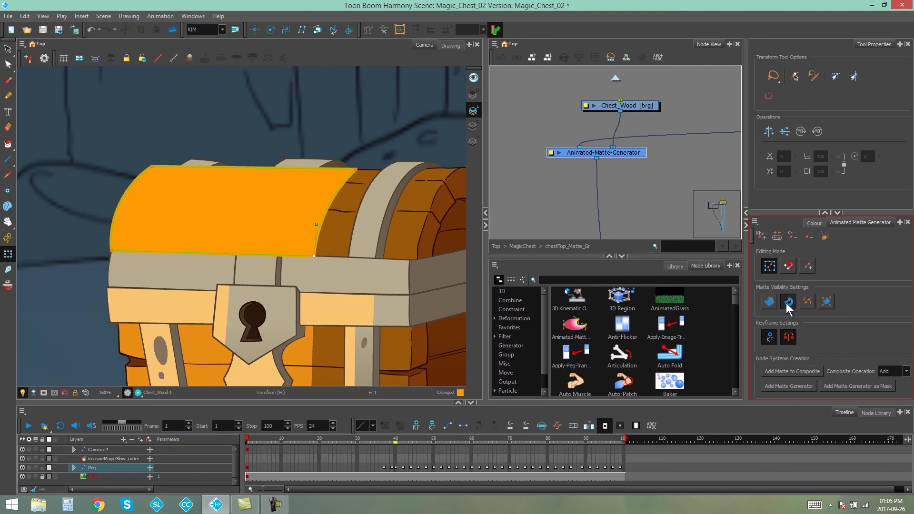
{"action": "left_click", "coordinate": [786, 303]}
{"action": "scroll", "coordinate": [326, 194], "scroll_direction": "up", "scroll_amount": 1}
{"action": "left_click_drag", "start_coordinate": [327, 193], "coordinate": [354, 172]}
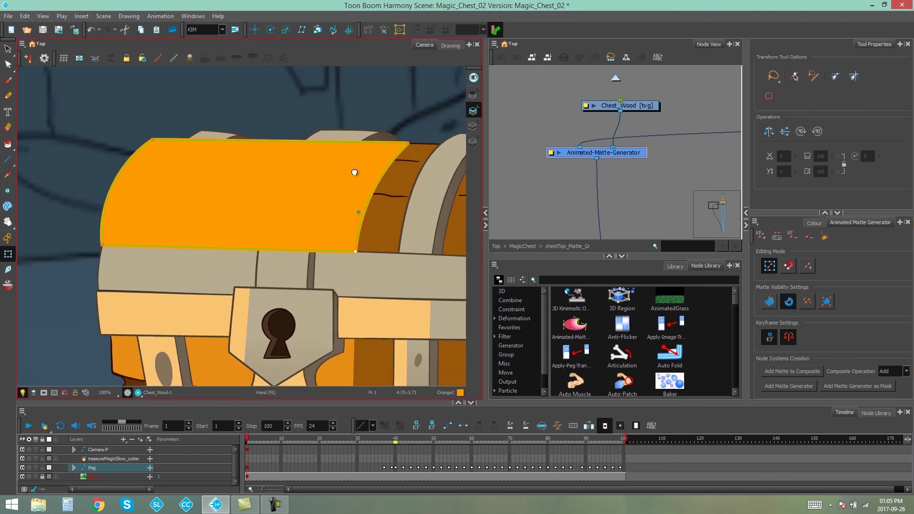
{"action": "scroll", "coordinate": [354, 172], "scroll_direction": "up", "scroll_amount": 1}
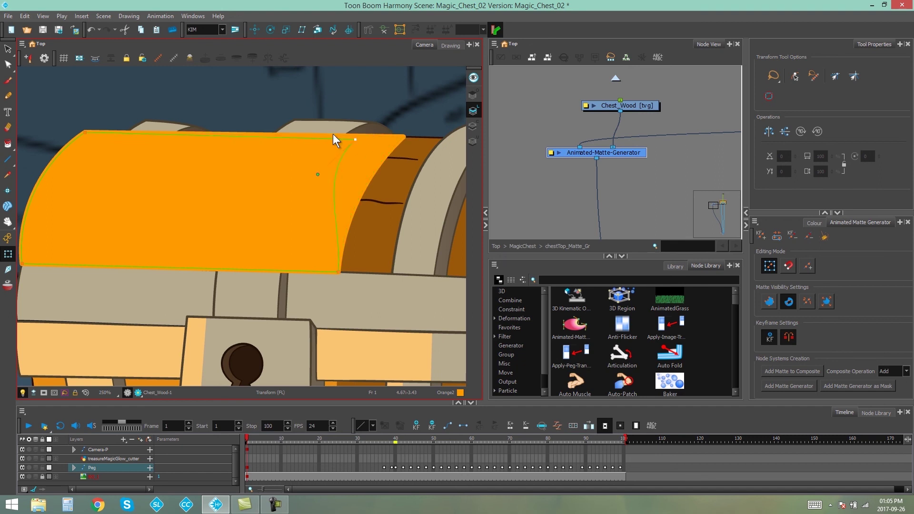
{"action": "left_click_drag", "start_coordinate": [199, 129], "coordinate": [117, 260]}
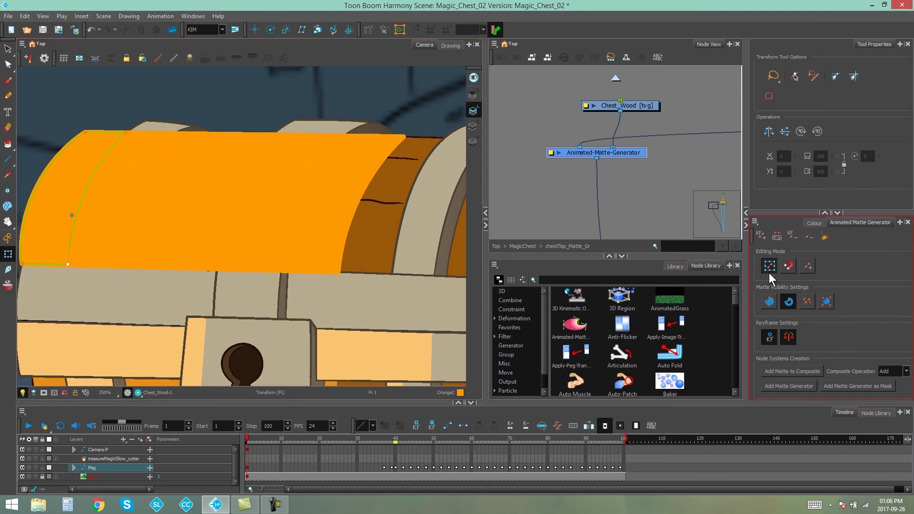
Switch to the rendered preview and narrow the inner matte by moving its right-side points further toward the lid's left edge
{"action": "scroll", "coordinate": [127, 217], "scroll_direction": "down", "scroll_amount": 3}
{"action": "scroll", "coordinate": [213, 193], "scroll_direction": "up", "scroll_amount": 2}
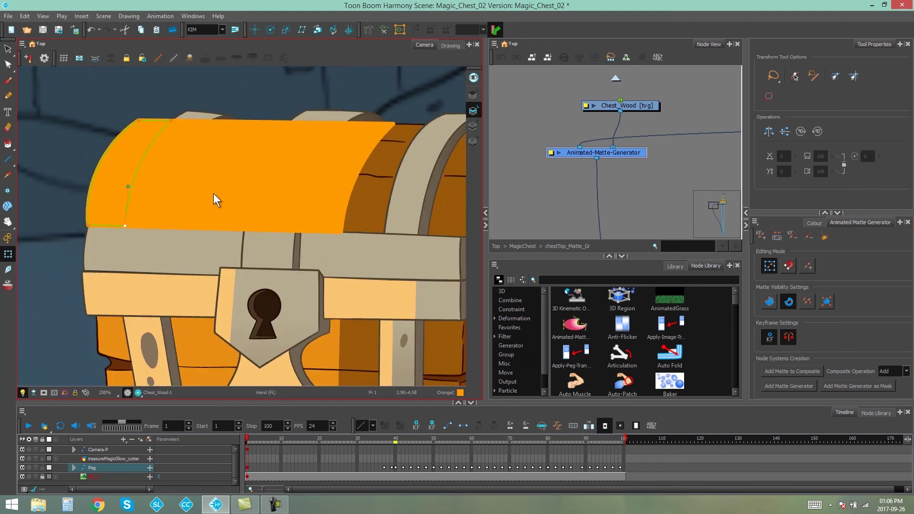
{"action": "left_click", "coordinate": [138, 392]}
{"action": "scroll", "coordinate": [197, 184], "scroll_direction": "down", "scroll_amount": 3}
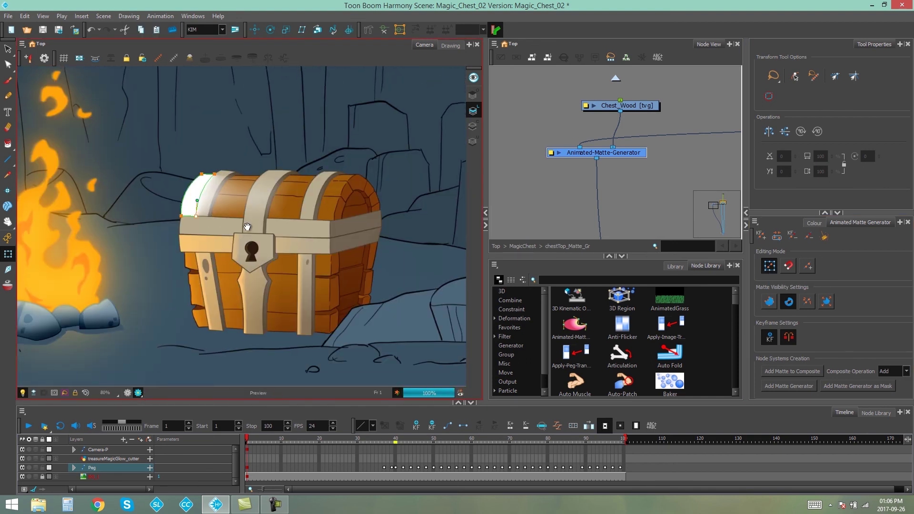
{"action": "left_click_drag", "start_coordinate": [250, 213], "coordinate": [272, 232]}
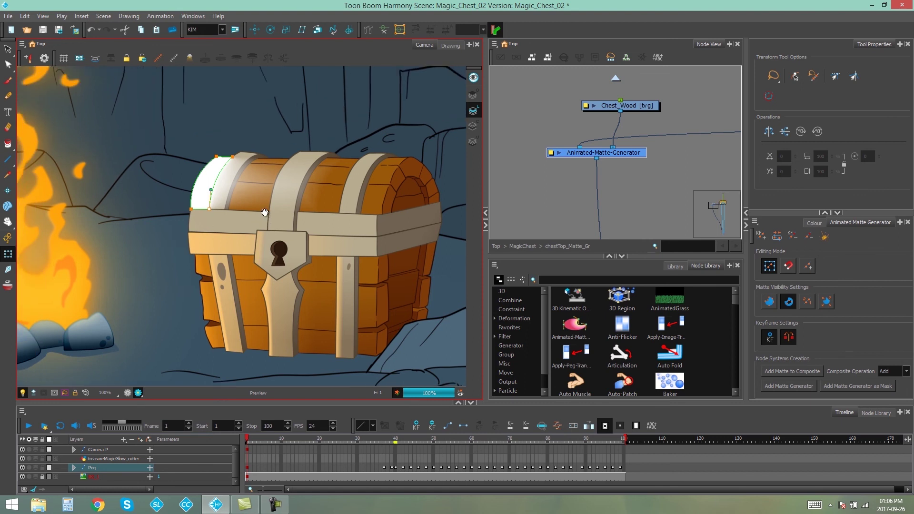
{"action": "scroll", "coordinate": [259, 210], "scroll_direction": "up", "scroll_amount": 4}
{"action": "scroll", "coordinate": [239, 225], "scroll_direction": "up", "scroll_amount": 1}
{"action": "left_click_drag", "start_coordinate": [240, 265], "coordinate": [227, 264]}
{"action": "left_click_drag", "start_coordinate": [312, 98], "coordinate": [296, 98]}
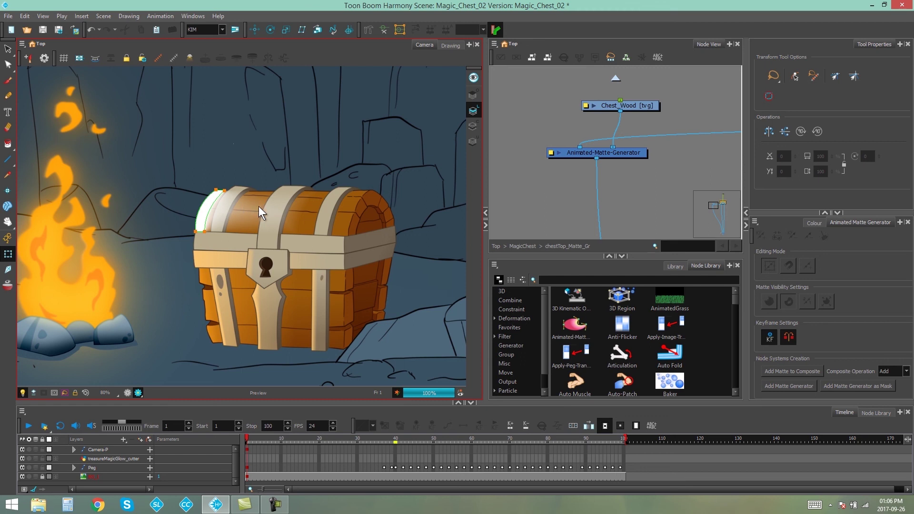
Open the Animated-Matte-Generator node's advanced properties and set the feathering Interpolation Mode to Parametric
{"action": "left_click_drag", "start_coordinate": [266, 264], "coordinate": [254, 250]}
{"action": "mouse_move", "coordinate": [597, 183]}
{"action": "left_mouse_down"}
{"action": "mouse_move", "coordinate": [593, 165]}
{"action": "mouse_move", "coordinate": [583, 190]}
{"action": "left_mouse_up"}
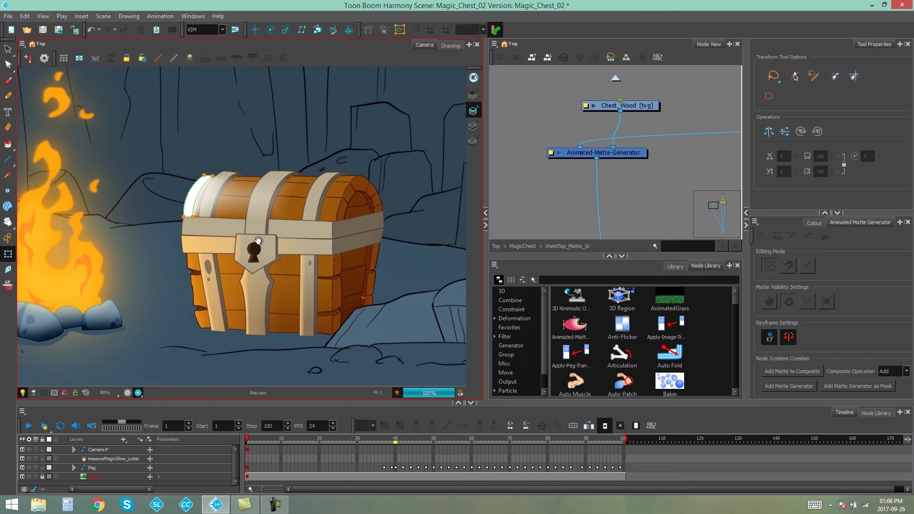
{"action": "left_click", "coordinate": [629, 136]}
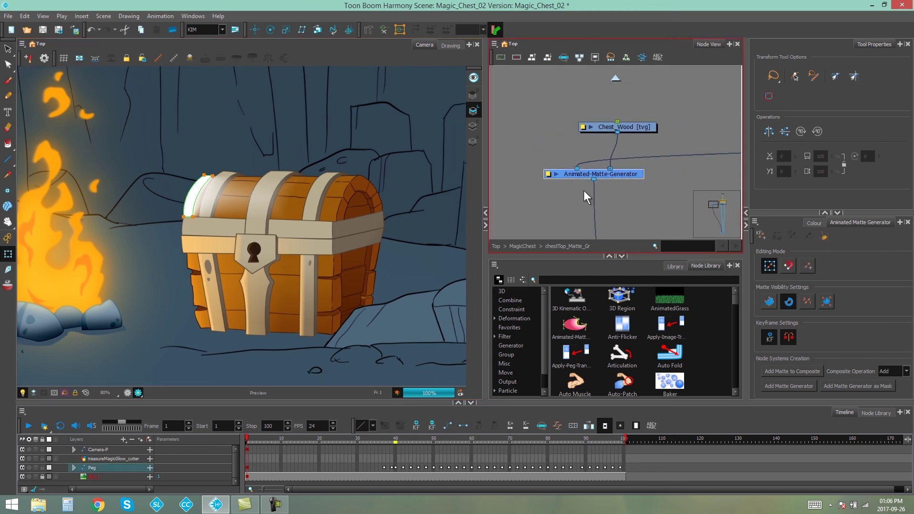
{"action": "left_click", "coordinate": [549, 173]}
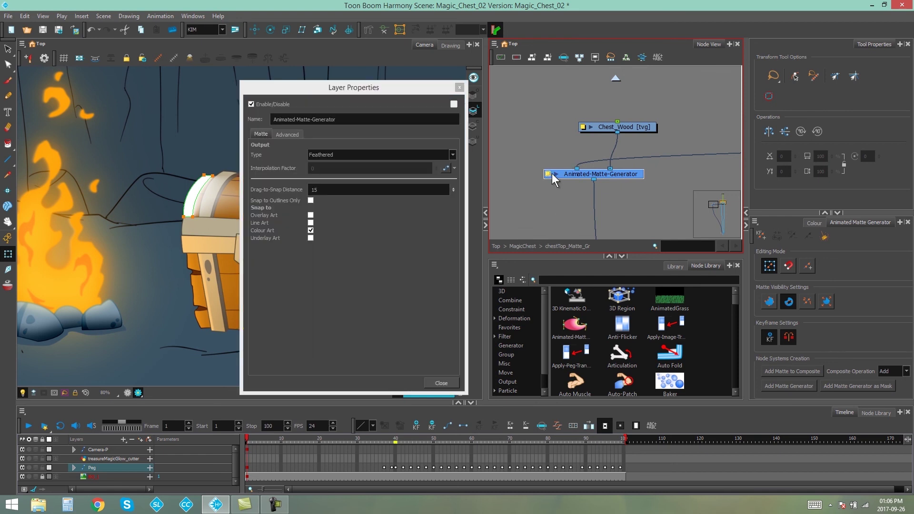
{"action": "left_click_drag", "start_coordinate": [348, 88], "coordinate": [480, 86]}
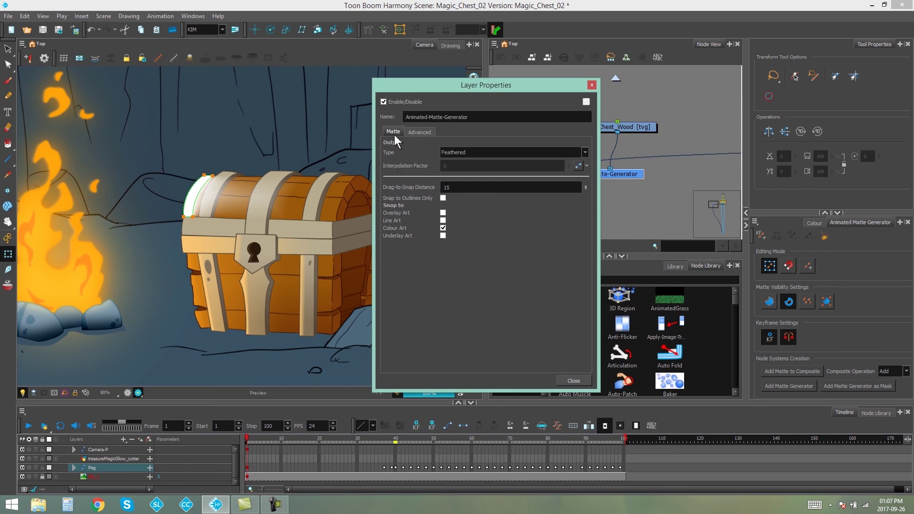
{"action": "left_click", "coordinate": [420, 132]}
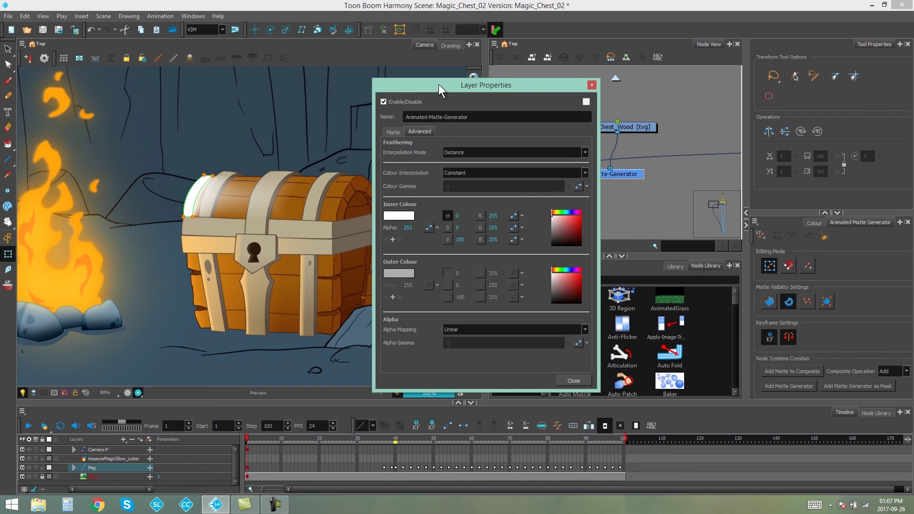
{"action": "left_click_drag", "start_coordinate": [438, 84], "coordinate": [442, 87]}
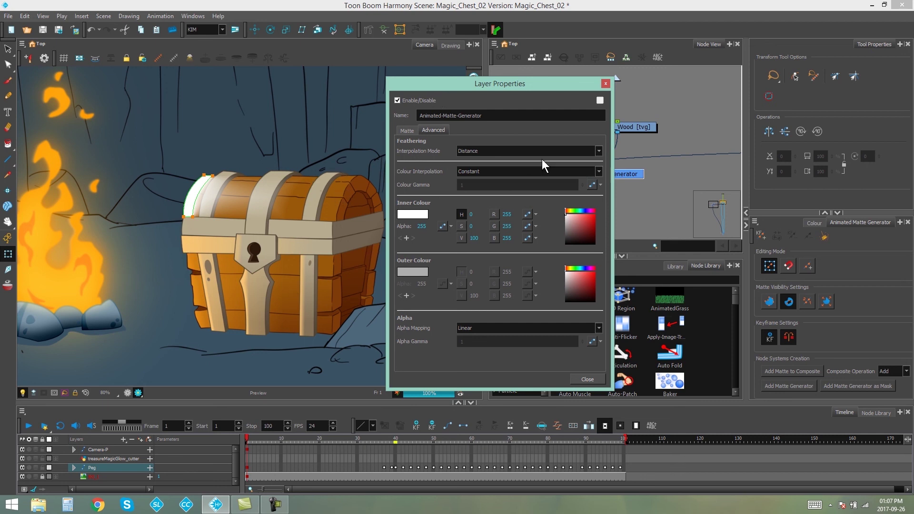
{"action": "left_click", "coordinate": [483, 150]}
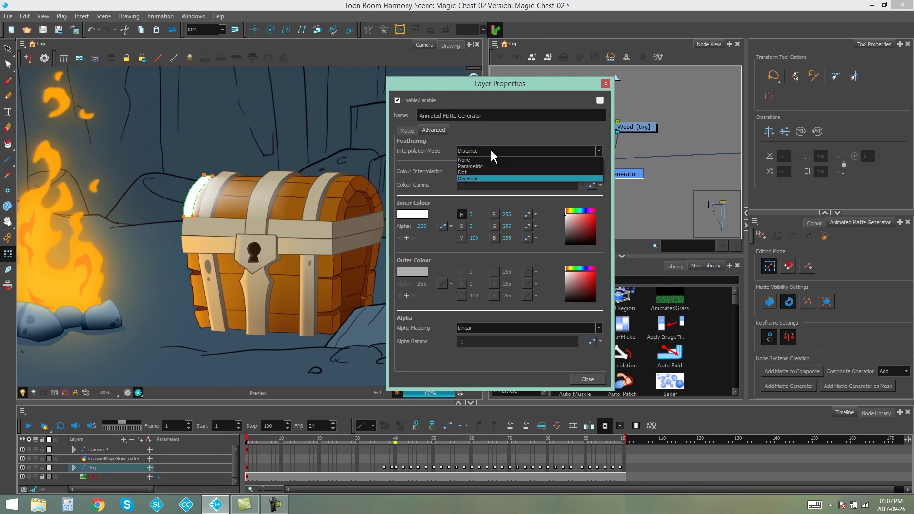
{"action": "left_click", "coordinate": [479, 165]}
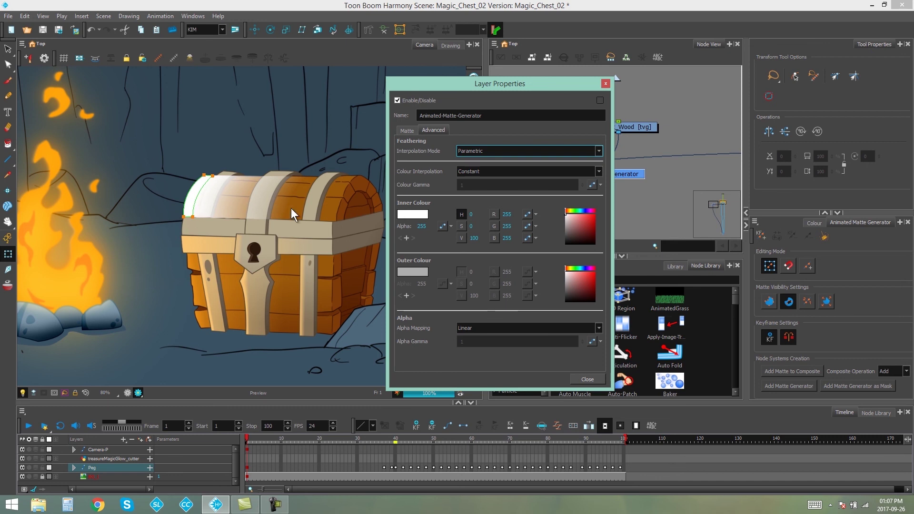
{"action": "left_click", "coordinate": [515, 154]}
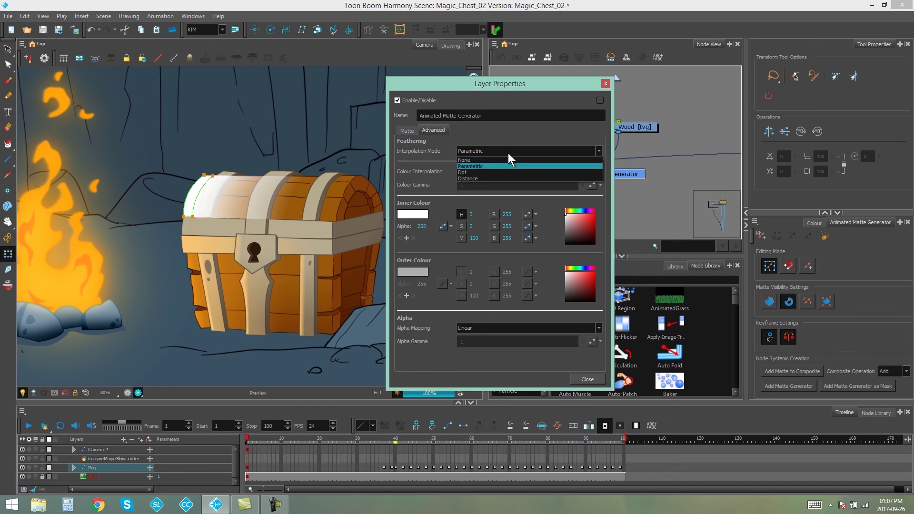
{"action": "left_click", "coordinate": [465, 171]}
{"action": "scroll", "coordinate": [480, 156], "scroll_direction": "up", "scroll_amount": 1}
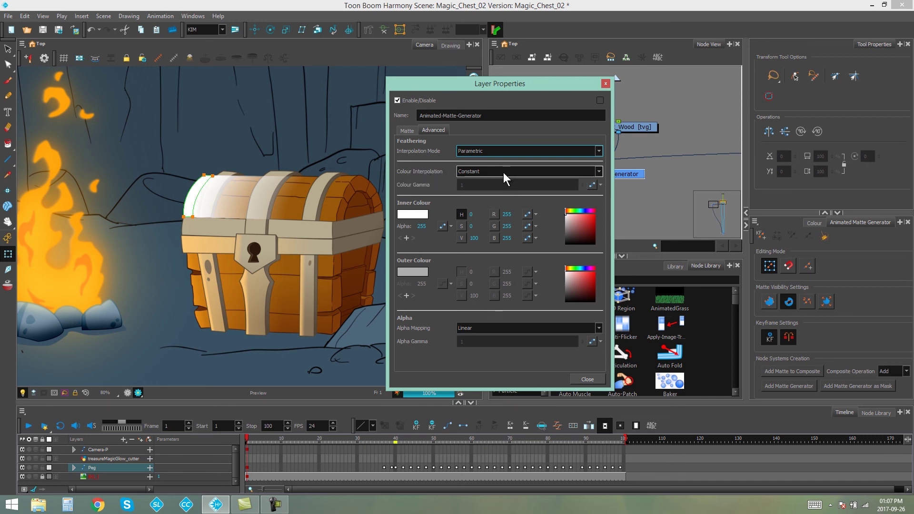
Set Colour Interpolation to Linear 2 Colours and change the Outer Colour to blue with RGB 39, 39, 191
{"action": "left_click", "coordinate": [488, 172]}
{"action": "left_click", "coordinate": [482, 186]}
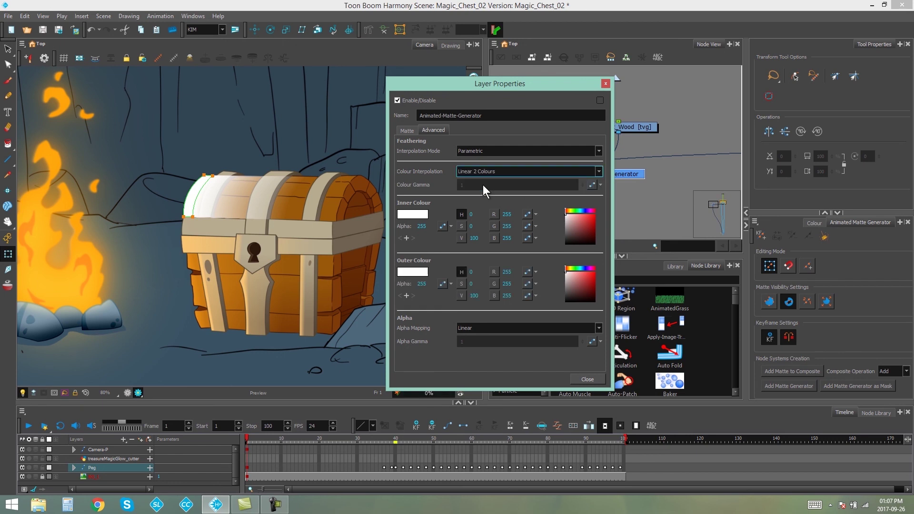
{"action": "left_click", "coordinate": [412, 272]}
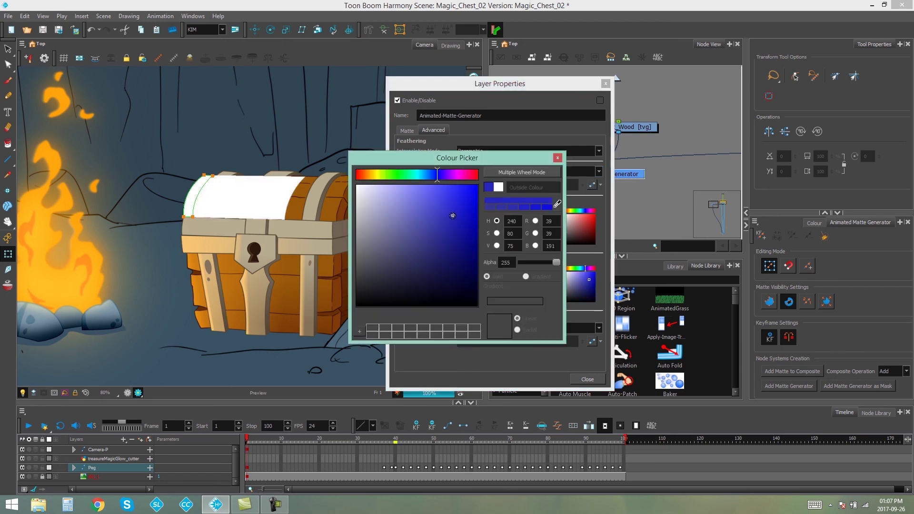
{"action": "left_click", "coordinate": [452, 215]}
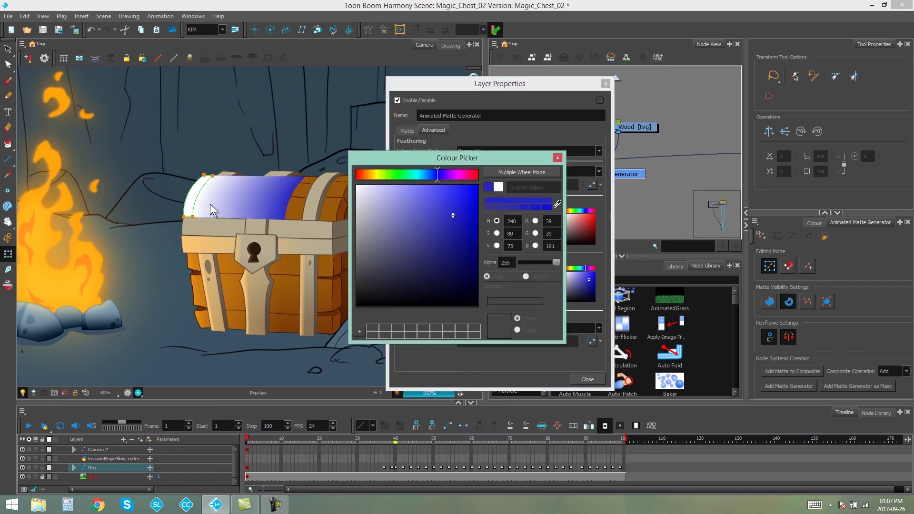
{"action": "left_click", "coordinate": [557, 158]}
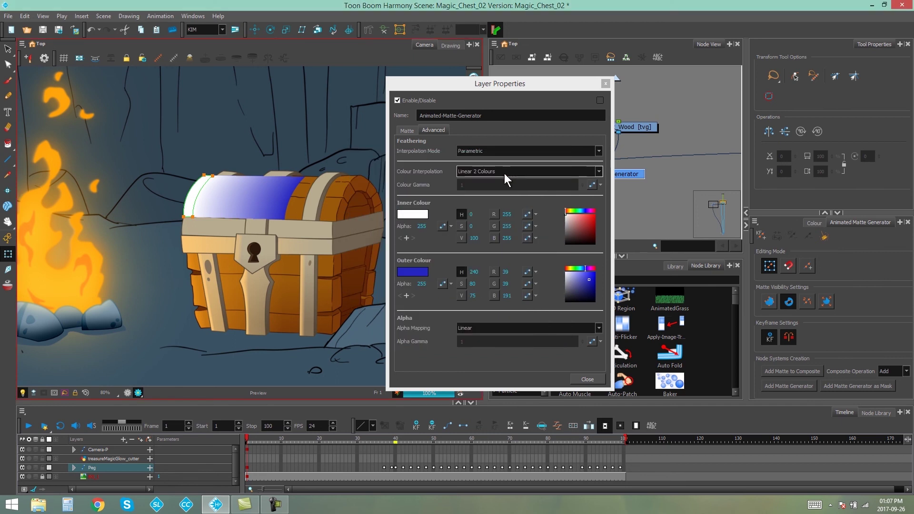
Set Colour Interpolation to Constant and sample the chest's orange wood (RGB 227, 138, 21) as the Inner Colour
{"action": "left_click", "coordinate": [506, 171]}
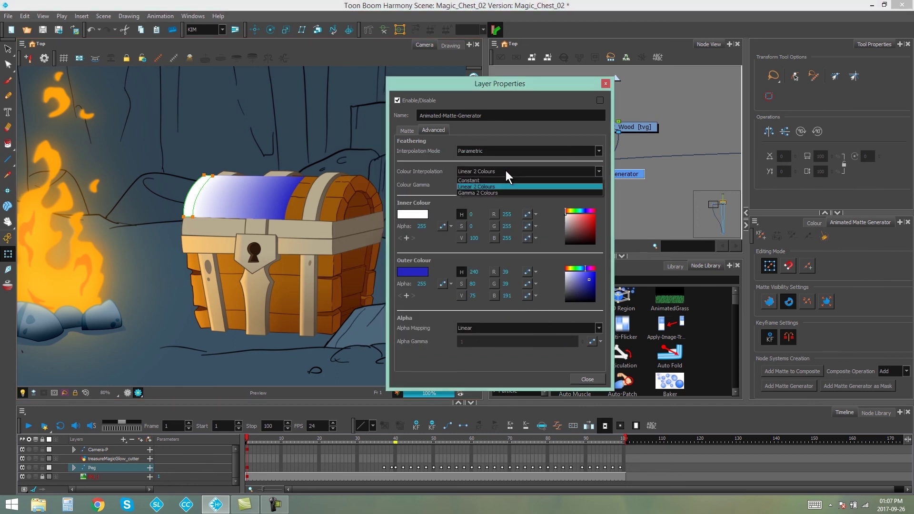
{"action": "left_click", "coordinate": [482, 180]}
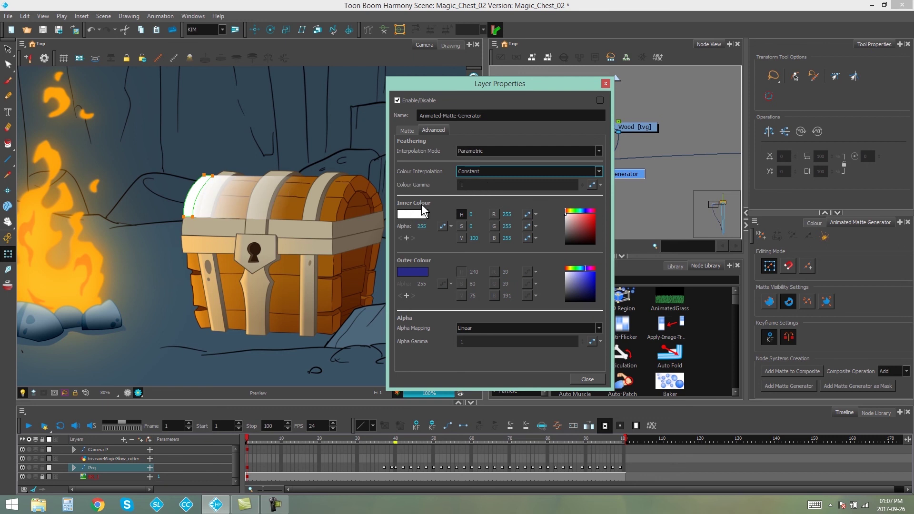
{"action": "left_click", "coordinate": [417, 218]}
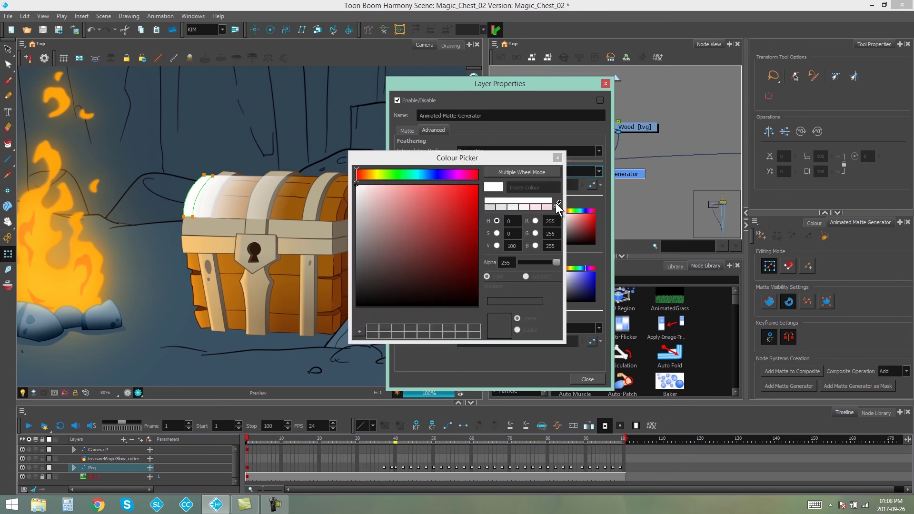
{"action": "left_click", "coordinate": [556, 203]}
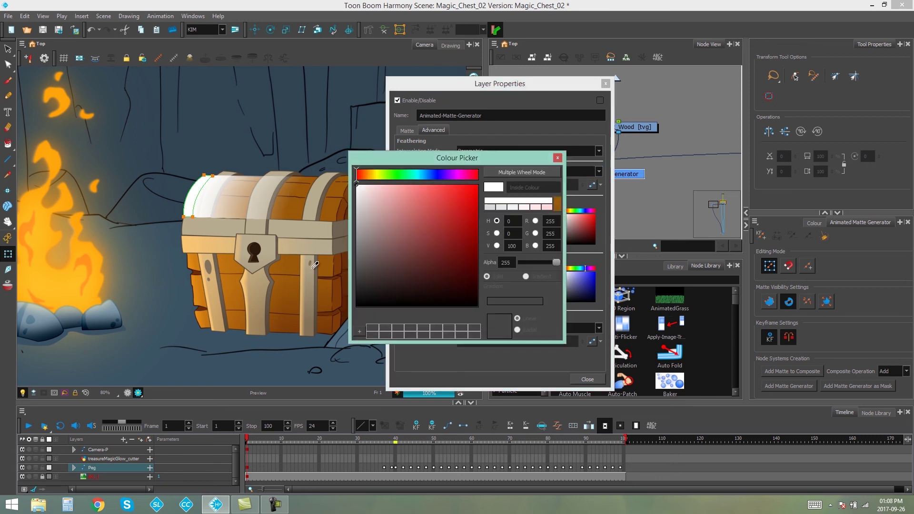
{"action": "left_click", "coordinate": [200, 315]}
{"action": "left_click", "coordinate": [557, 157]}
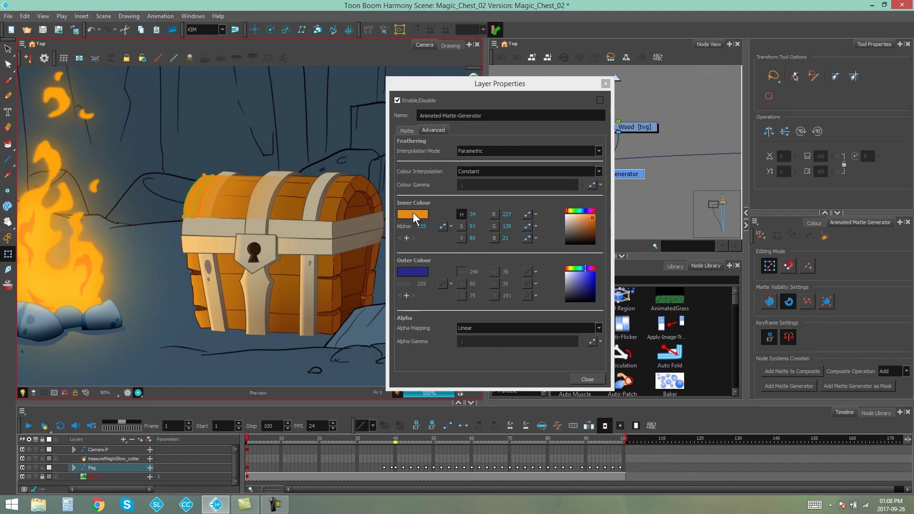
Keep Colour Interpolation on Constant and close the Animated-Matte-Generator node's properties
{"action": "left_click_drag", "start_coordinate": [421, 226], "coordinate": [428, 244]}
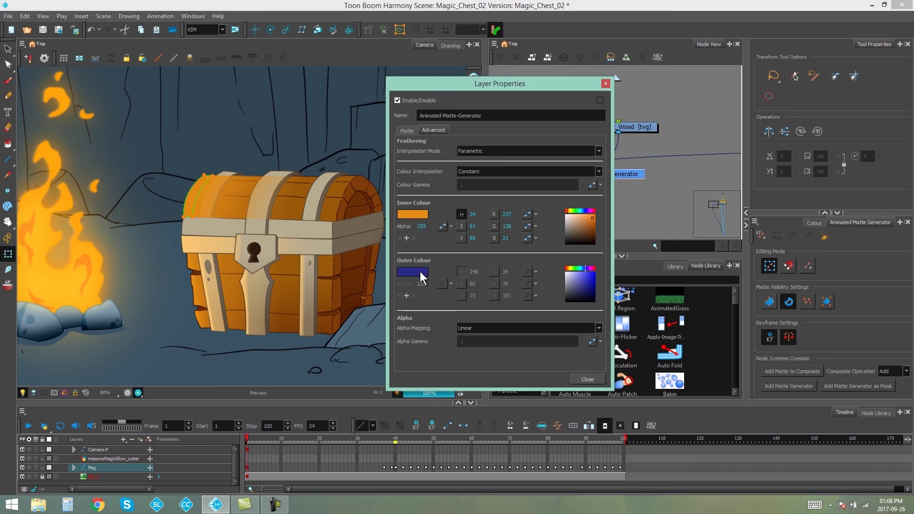
{"action": "left_click", "coordinate": [494, 171]}
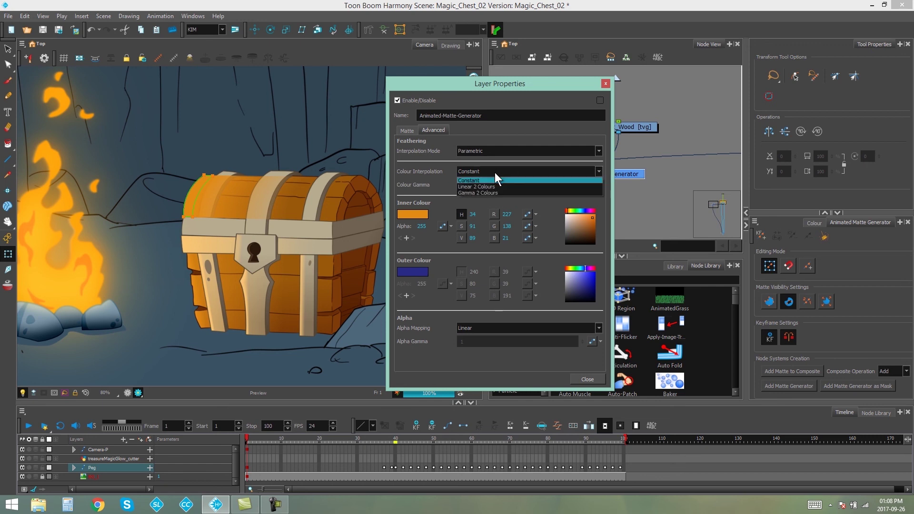
{"action": "left_click", "coordinate": [489, 179]}
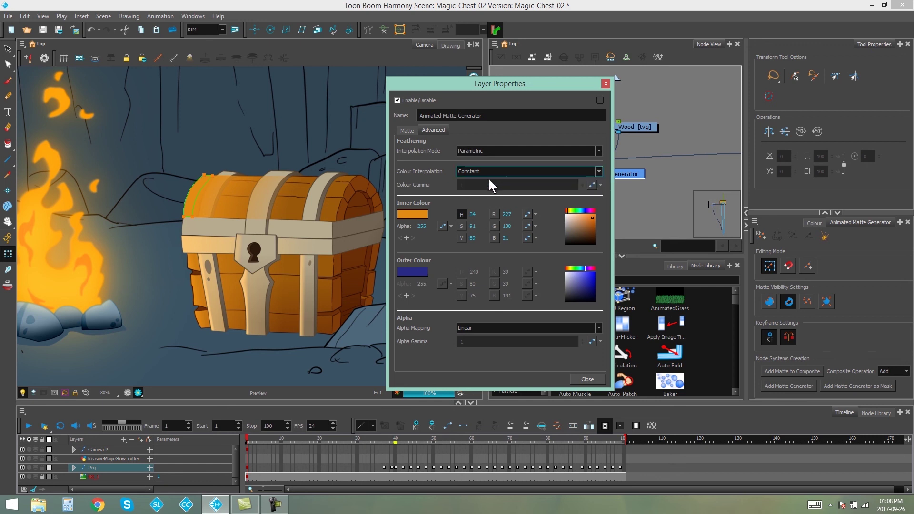
{"action": "left_click", "coordinate": [579, 377]}
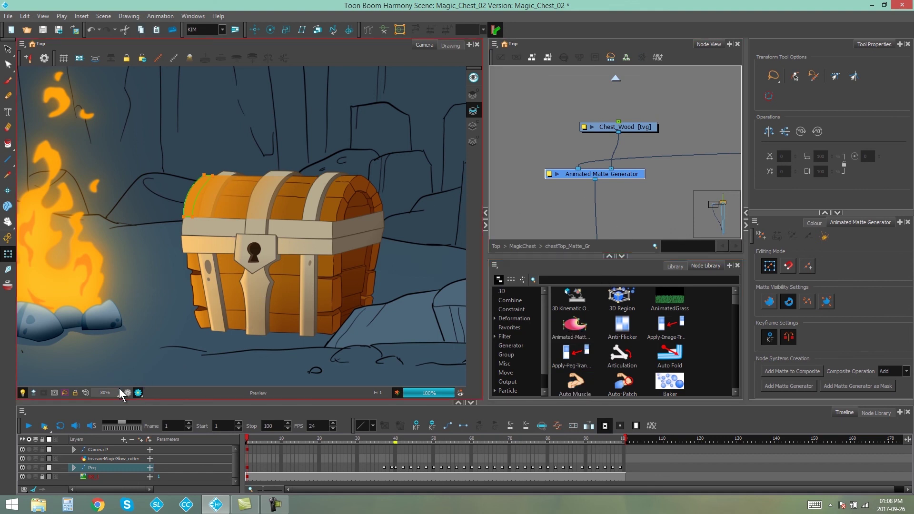
{"action": "scroll", "coordinate": [263, 216], "scroll_direction": "down", "scroll_amount": 2}
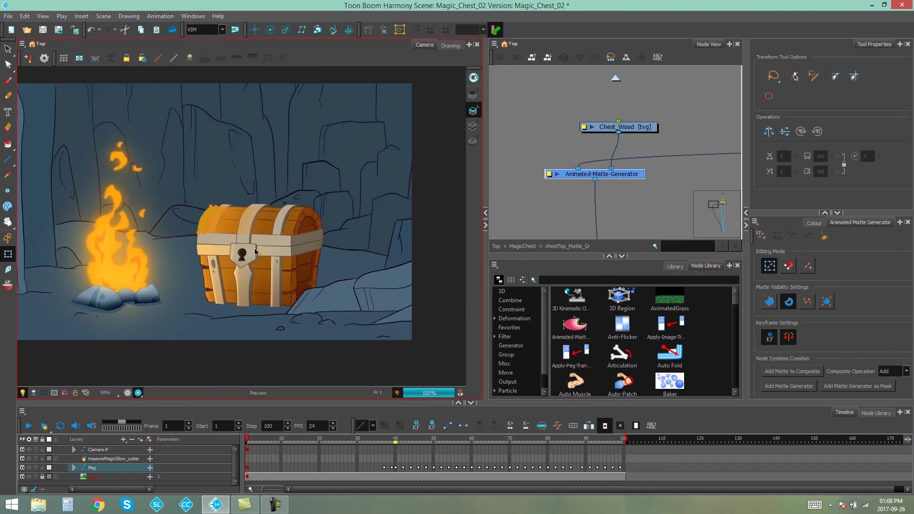
{"action": "scroll", "coordinate": [255, 251], "scroll_direction": "up", "scroll_amount": 2}
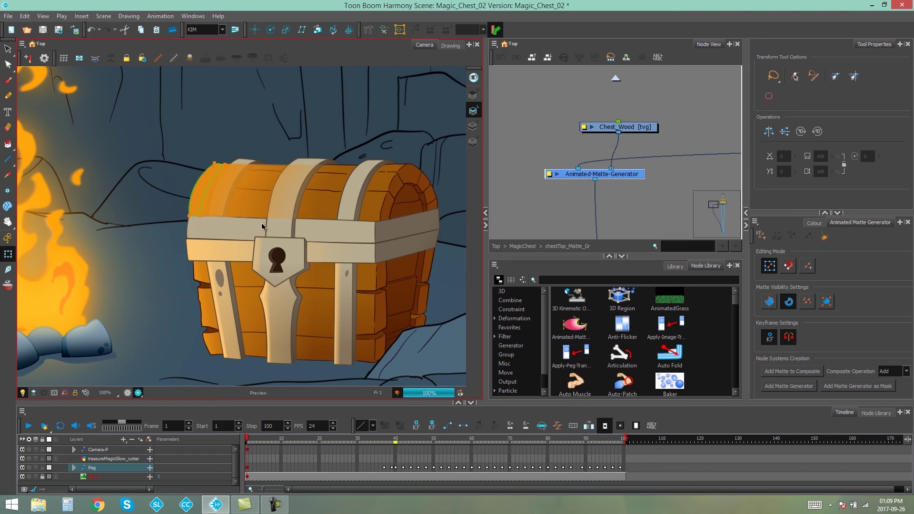
Search the node library for "colour" and add a Colour-Selector node beside the cable below the Animated-Matte-Generator
{"action": "scroll", "coordinate": [633, 174], "scroll_direction": "down", "scroll_amount": 1}
{"action": "left_click", "coordinate": [570, 282]}
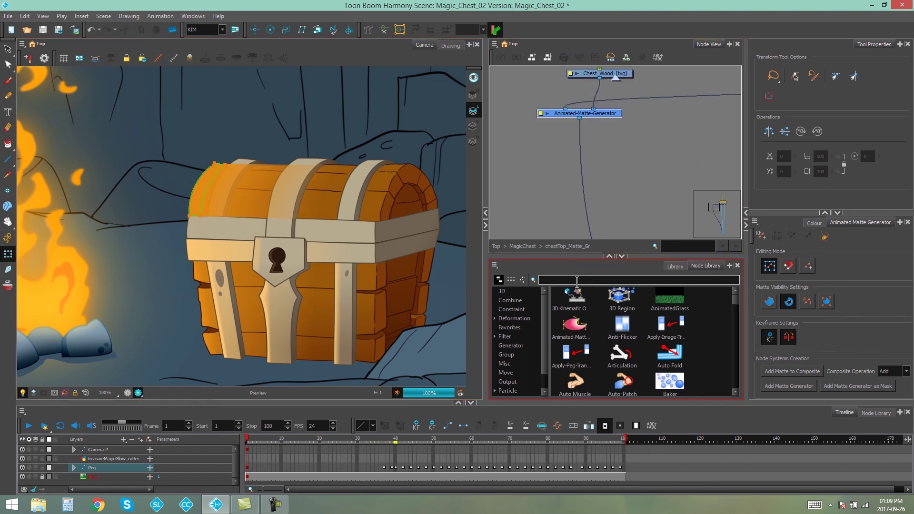
{"action": "type", "text": "colou"}
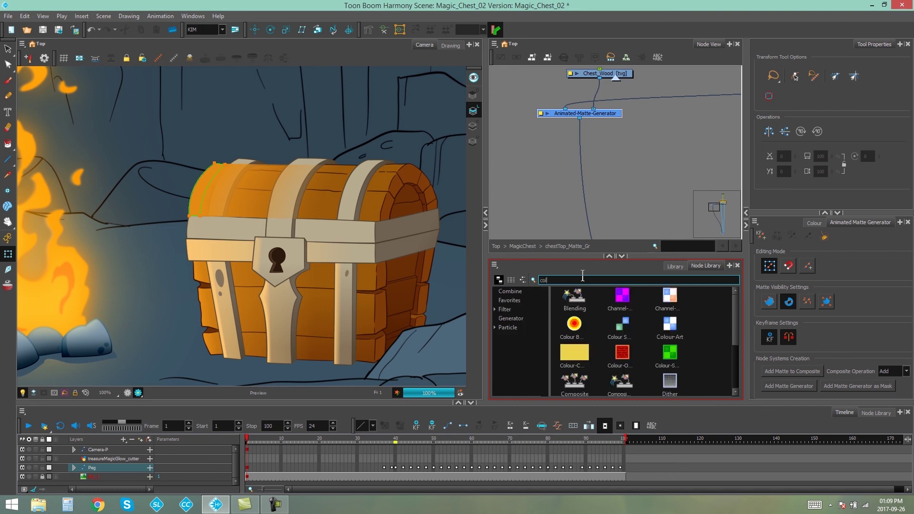
{"action": "left_click_drag", "start_coordinate": [621, 326], "coordinate": [659, 168]}
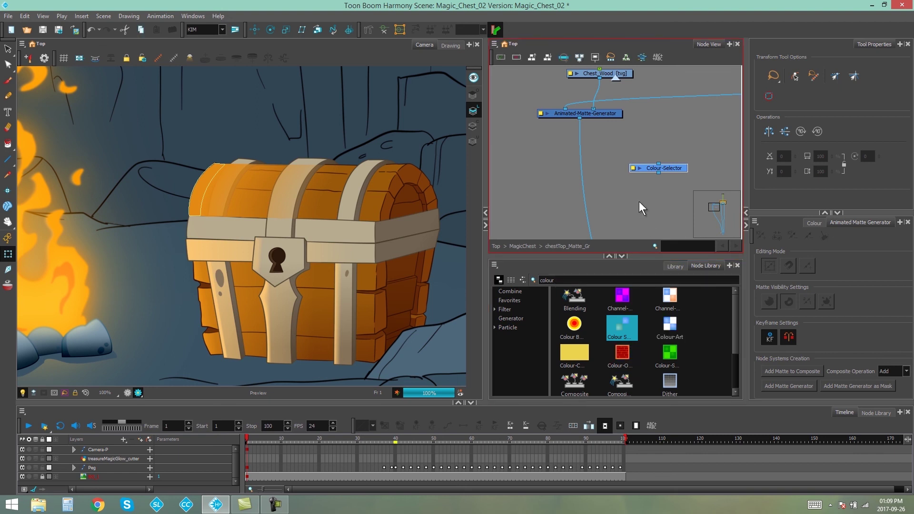
Search the node library for "cutter" and insert a Cutter node on the Animated-Matte-Generator's output cable
{"action": "left_click", "coordinate": [530, 276]}
{"action": "type", "text": "cutte"}
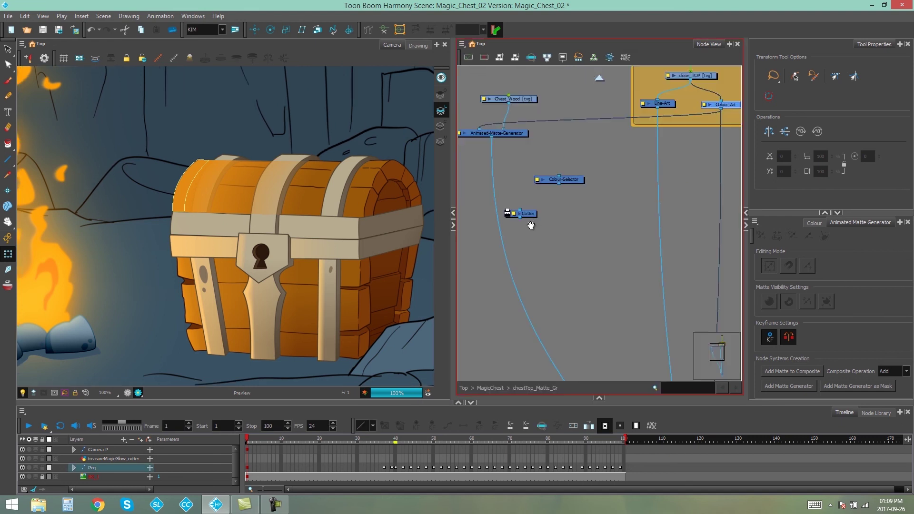
{"action": "mouse_move", "coordinate": [531, 226]}
{"action": "left_mouse_down"}
{"action": "mouse_move", "coordinate": [539, 214]}
{"action": "mouse_move", "coordinate": [522, 216]}
{"action": "left_mouse_up"}
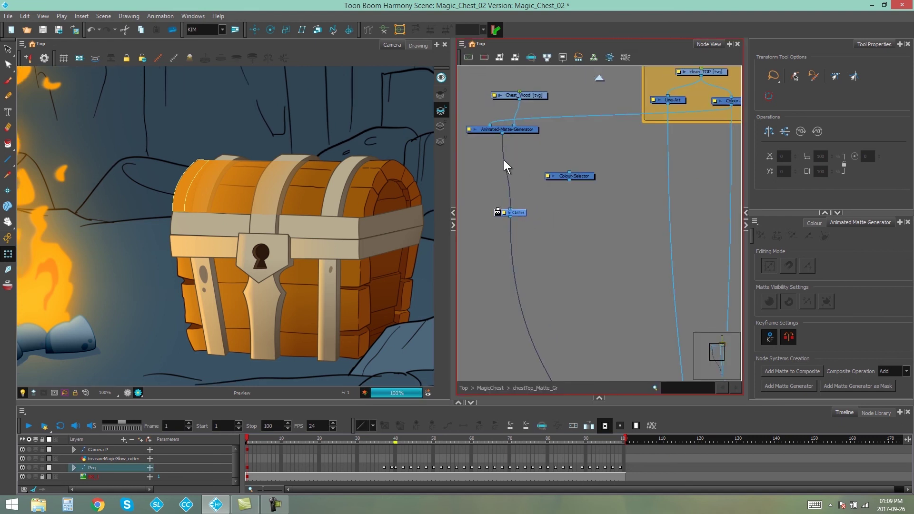
Connect the Colour-Art node to the Colour-Selector and route the Colour-Selector's output into the Cutter's matte port
{"action": "scroll", "coordinate": [521, 226], "scroll_direction": "up", "scroll_amount": 4}
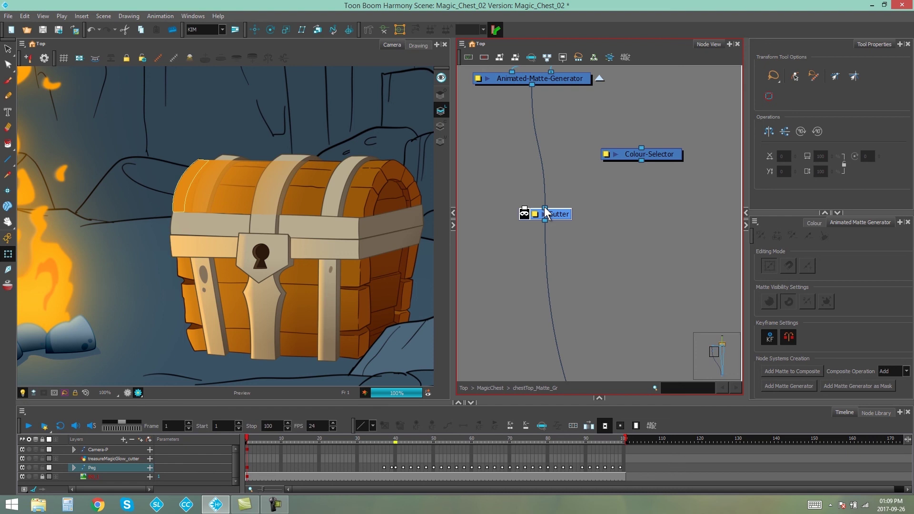
{"action": "scroll", "coordinate": [602, 228], "scroll_direction": "down", "scroll_amount": 3}
{"action": "left_click_drag", "start_coordinate": [648, 185], "coordinate": [563, 210]}
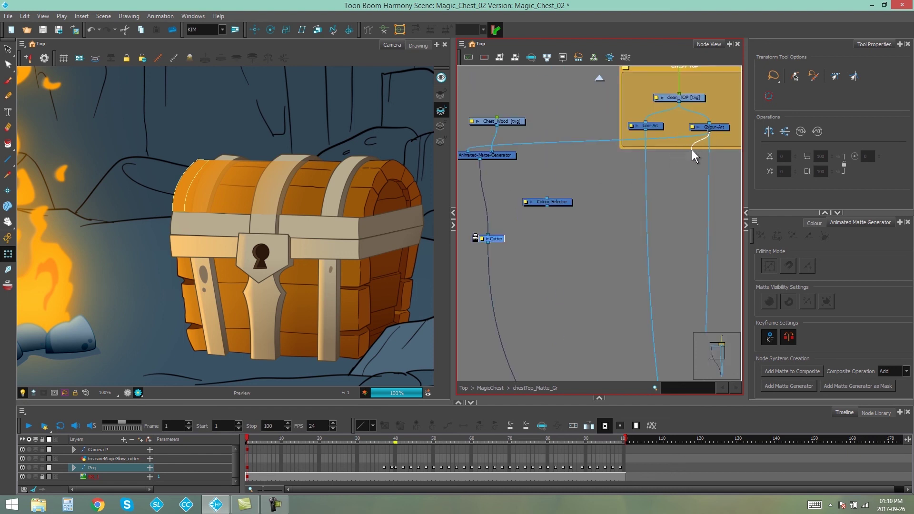
{"action": "left_click_drag", "start_coordinate": [641, 170], "coordinate": [521, 216]}
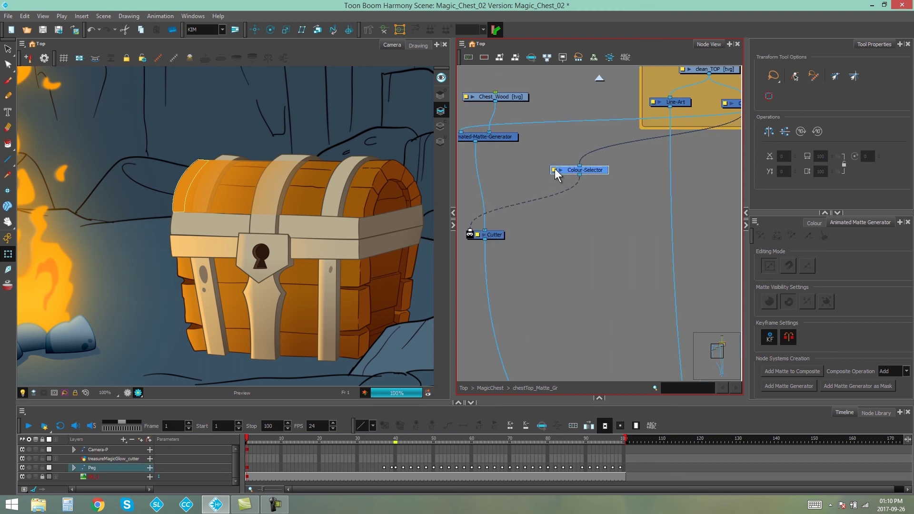
Add the P_woodMain colour from the chest_1 palette to the Colour-Selector and close its properties
{"action": "left_click", "coordinate": [554, 170]}
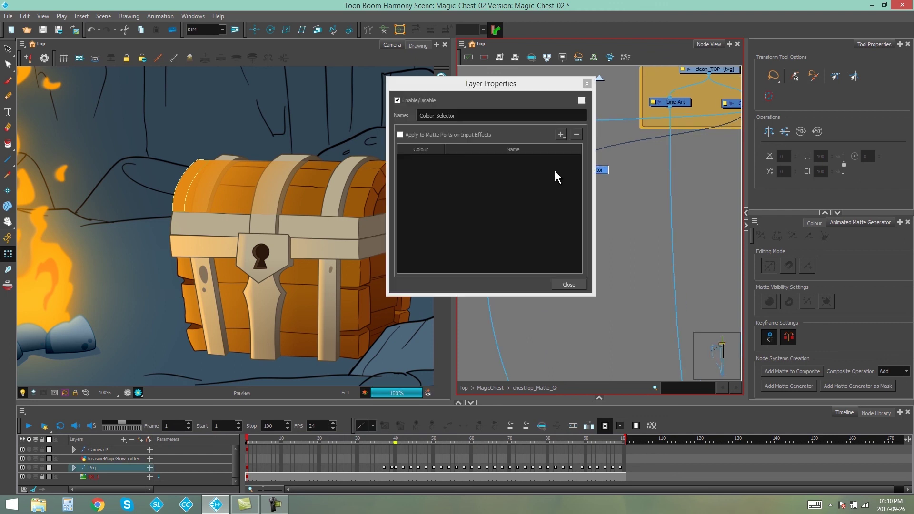
{"action": "left_click", "coordinate": [561, 134]}
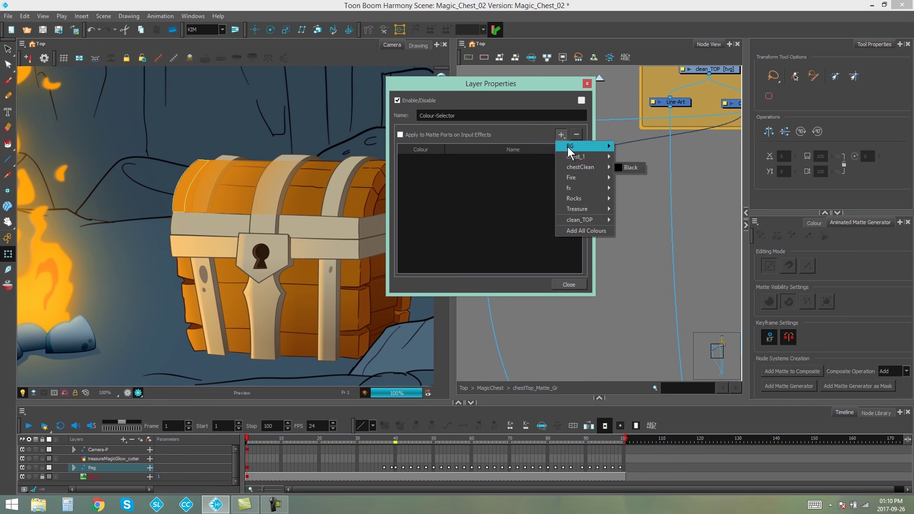
{"action": "mouse_move", "coordinate": [577, 155]}
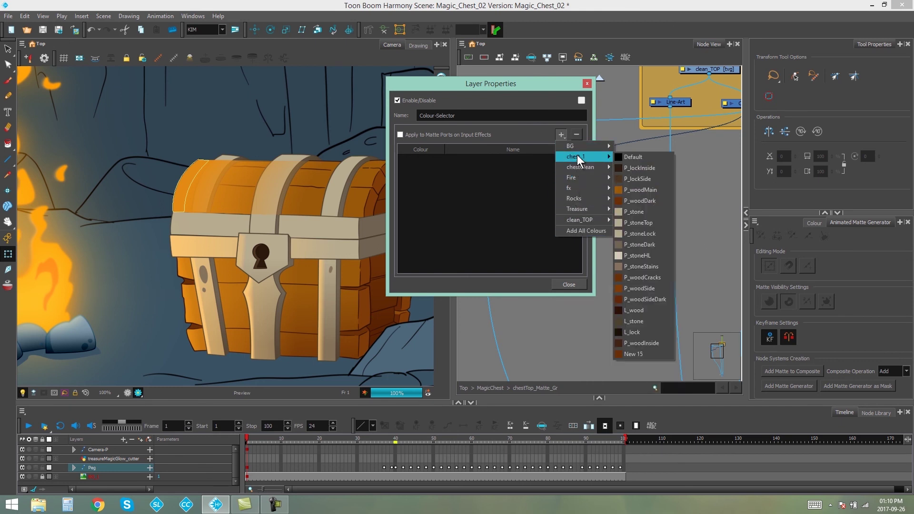
{"action": "left_click", "coordinate": [638, 190]}
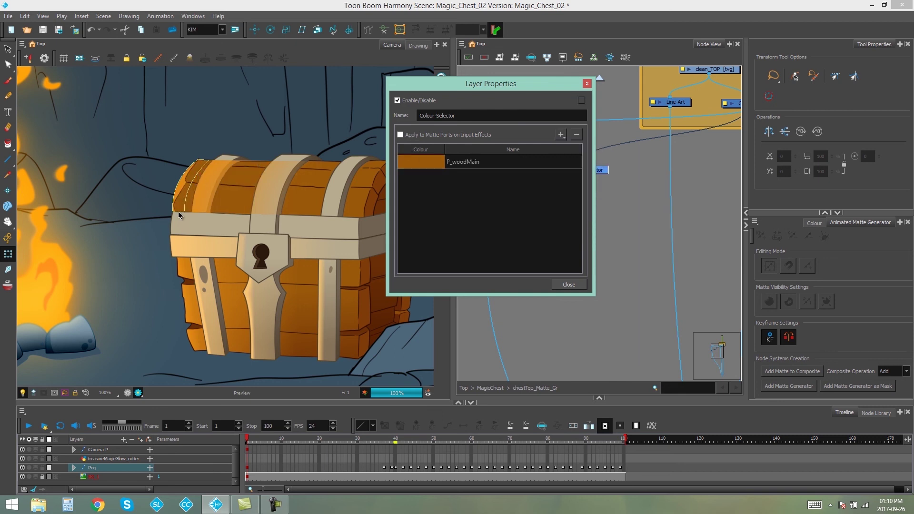
{"action": "key", "text": "Return"}
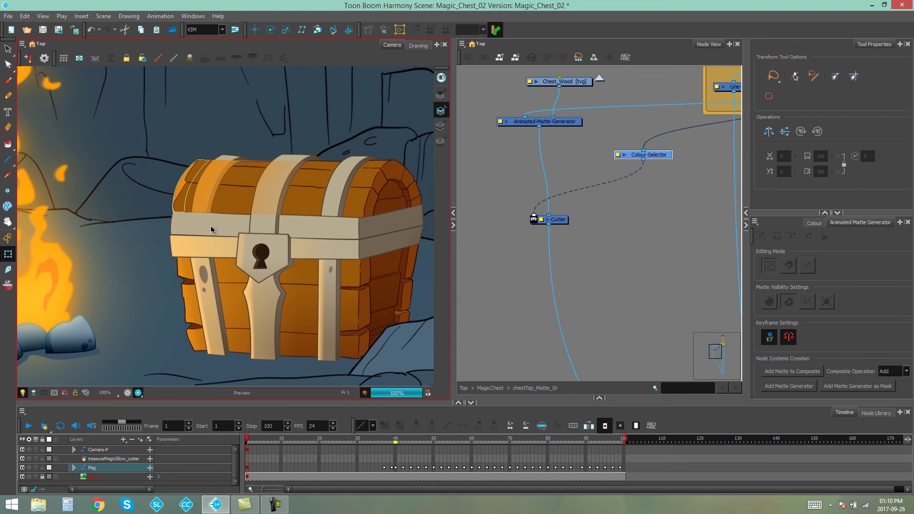
Invert the Cutter node's matte so the glow stays only on the lid's main wood colour
{"action": "left_click_drag", "start_coordinate": [490, 234], "coordinate": [542, 251]}
{"action": "scroll", "coordinate": [561, 214], "scroll_direction": "up", "scroll_amount": 4}
{"action": "scroll", "coordinate": [601, 223], "scroll_direction": "up", "scroll_amount": 2}
{"action": "scroll", "coordinate": [601, 223], "scroll_direction": "up", "scroll_amount": 1}
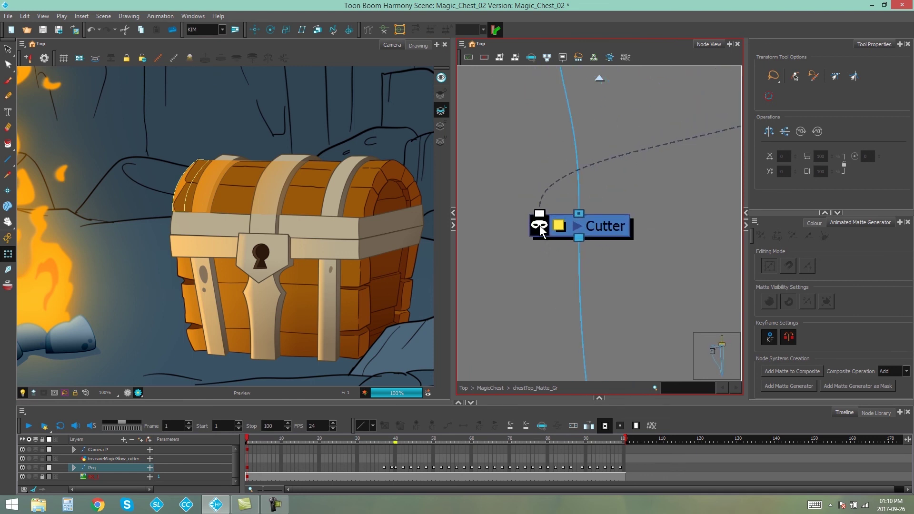
{"action": "left_click", "coordinate": [541, 224]}
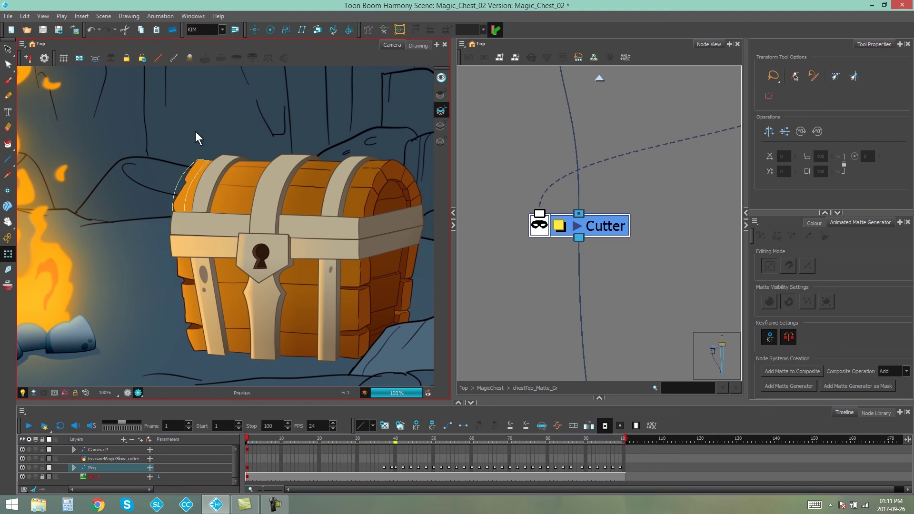
Examine how the cut matte lights the lid's wood and line art, along with the Cutter's node connections
{"action": "scroll", "coordinate": [276, 216], "scroll_direction": "down", "scroll_amount": 2}
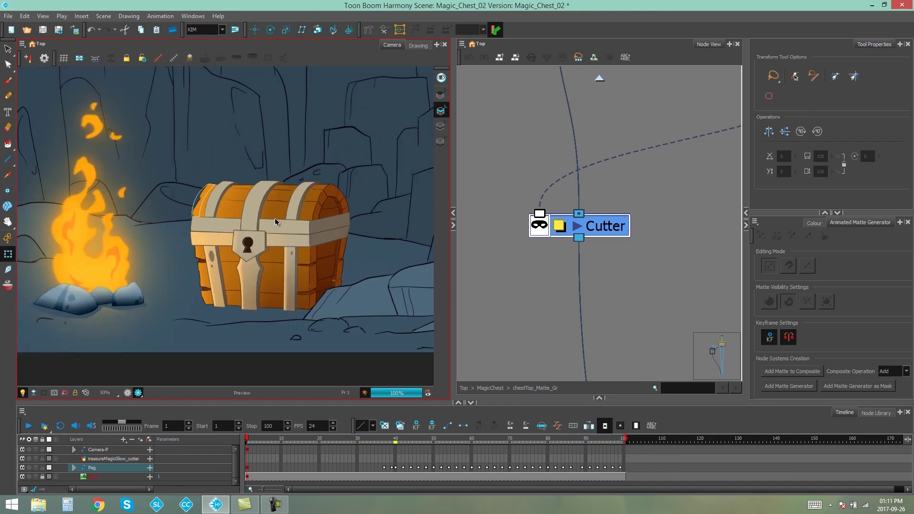
{"action": "left_click", "coordinate": [618, 190]}
{"action": "scroll", "coordinate": [561, 140], "scroll_direction": "down", "scroll_amount": 3}
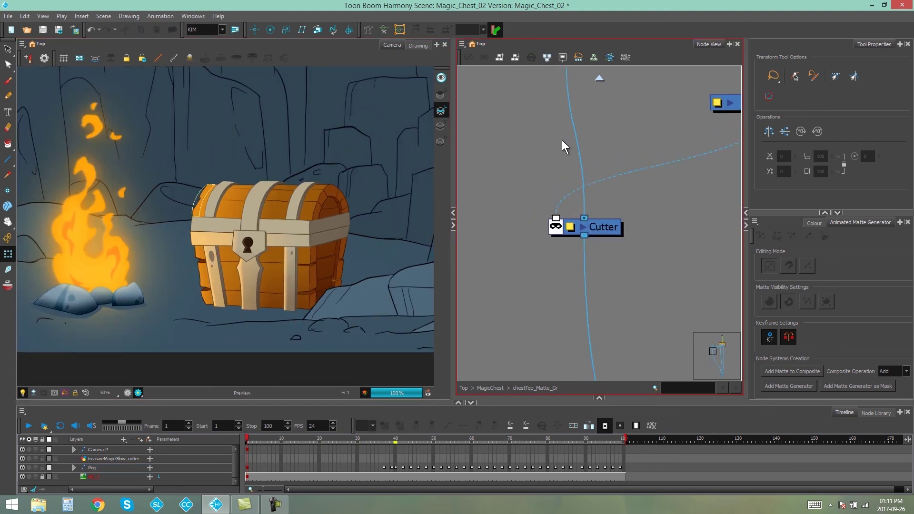
{"action": "left_click_drag", "start_coordinate": [565, 138], "coordinate": [554, 178]}
{"action": "scroll", "coordinate": [225, 233], "scroll_direction": "up", "scroll_amount": 1}
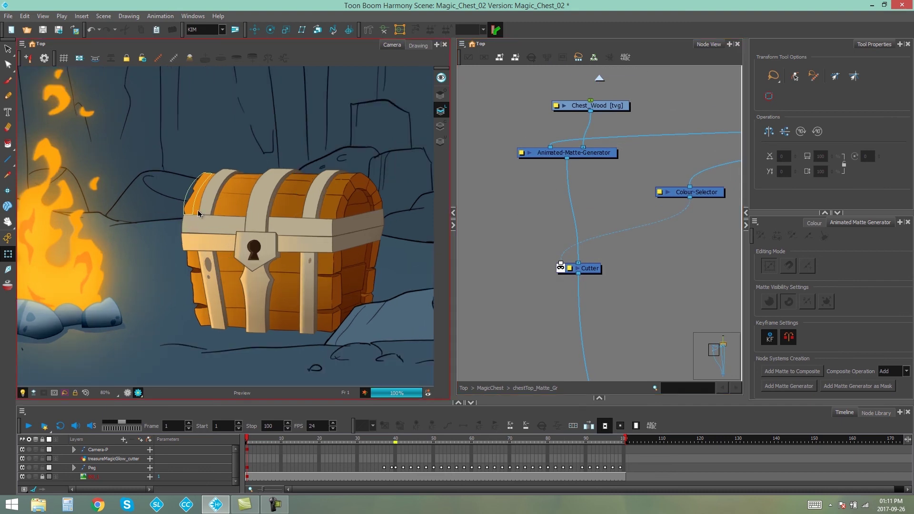
{"action": "scroll", "coordinate": [210, 202], "scroll_direction": "up", "scroll_amount": 6}
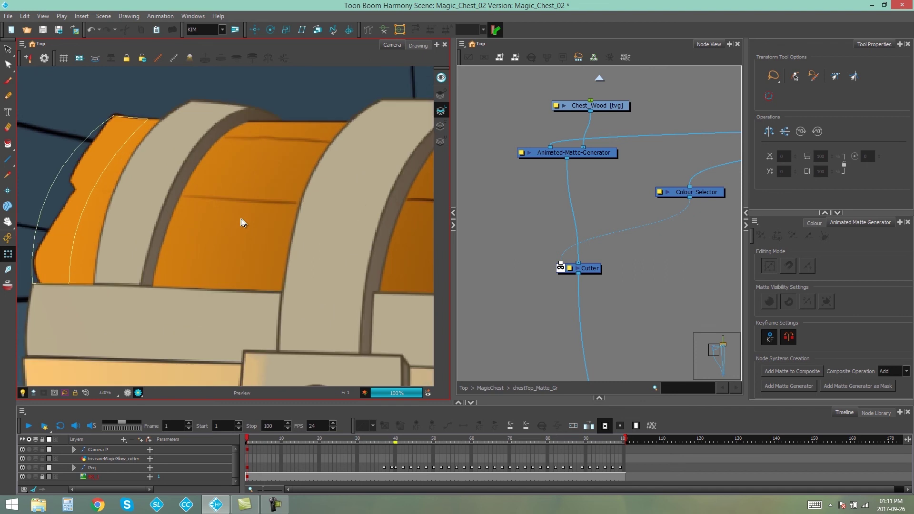
{"action": "scroll", "coordinate": [243, 223], "scroll_direction": "up", "scroll_amount": 1}
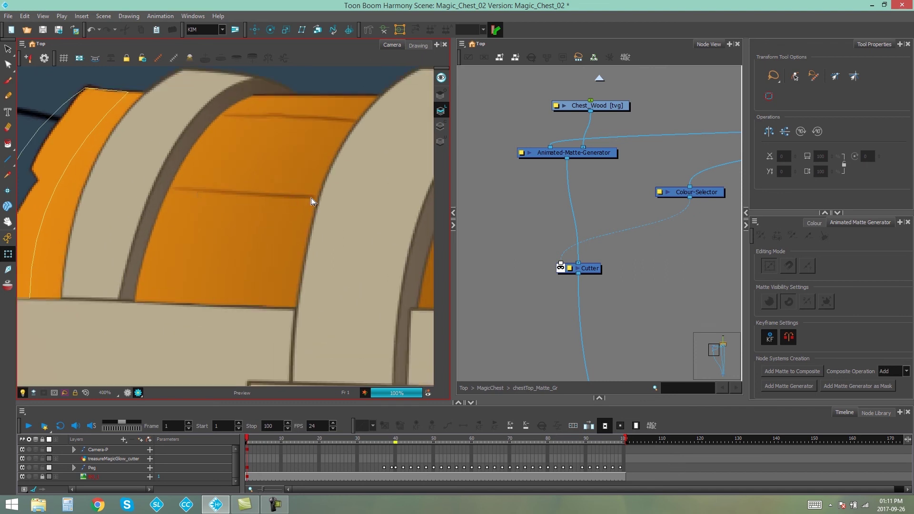
{"action": "scroll", "coordinate": [227, 234], "scroll_direction": "down", "scroll_amount": 7}
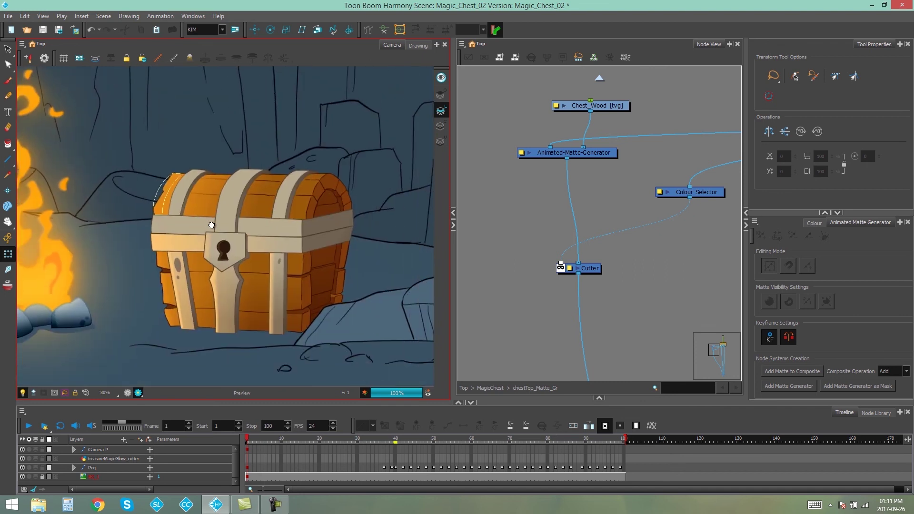
{"action": "left_click_drag", "start_coordinate": [211, 225], "coordinate": [210, 208]}
Move the Line-Art node's connection to the front input port of Chest_Top_FULL_Composite so the lines render above the matte
{"action": "left_click_drag", "start_coordinate": [632, 249], "coordinate": [586, 239]}
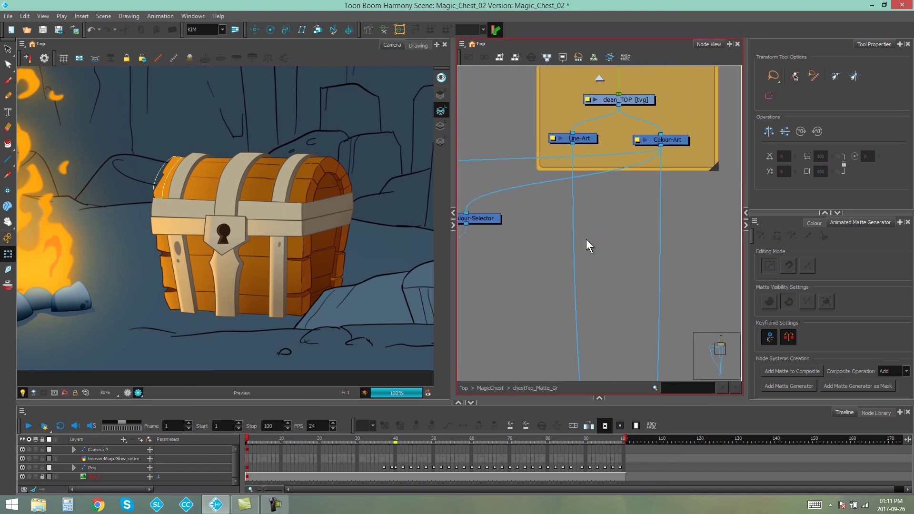
{"action": "left_click", "coordinate": [583, 141]}
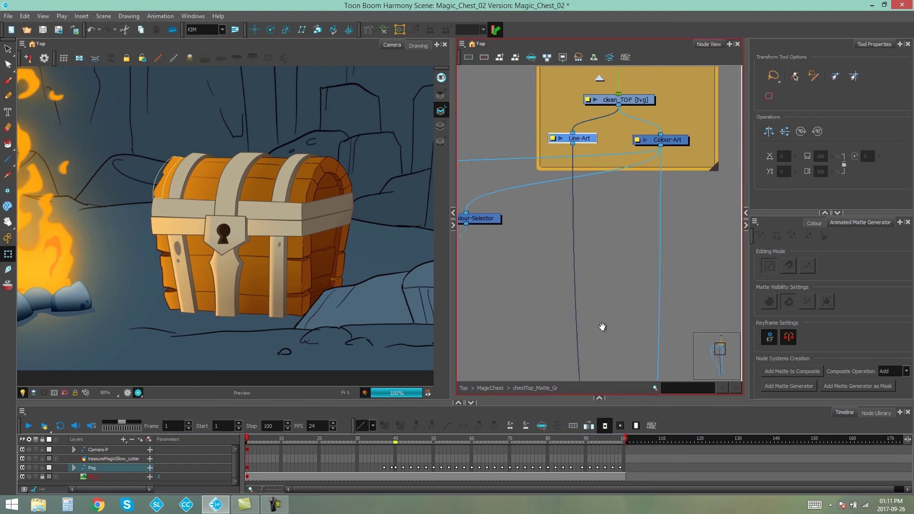
{"action": "left_click_drag", "start_coordinate": [601, 326], "coordinate": [604, 187]}
{"action": "left_click_drag", "start_coordinate": [604, 366], "coordinate": [598, 152]}
{"action": "left_click_drag", "start_coordinate": [607, 335], "coordinate": [607, 156]}
{"action": "left_click_drag", "start_coordinate": [608, 253], "coordinate": [609, 154]}
{"action": "left_click_drag", "start_coordinate": [618, 282], "coordinate": [601, 286]}
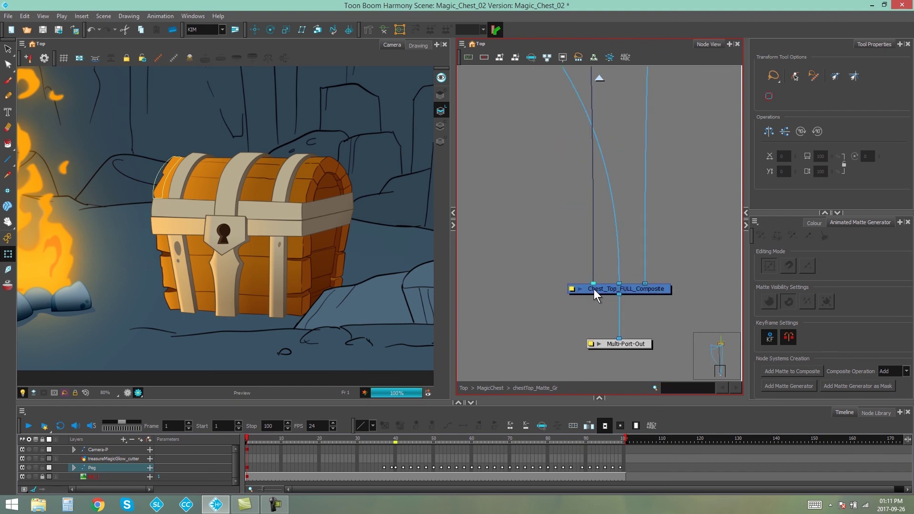
Inspect the lid's outlines and firelit edge up close and within the whole scene
{"action": "scroll", "coordinate": [245, 255], "scroll_direction": "up", "scroll_amount": 5}
{"action": "scroll", "coordinate": [238, 210], "scroll_direction": "down", "scroll_amount": 5}
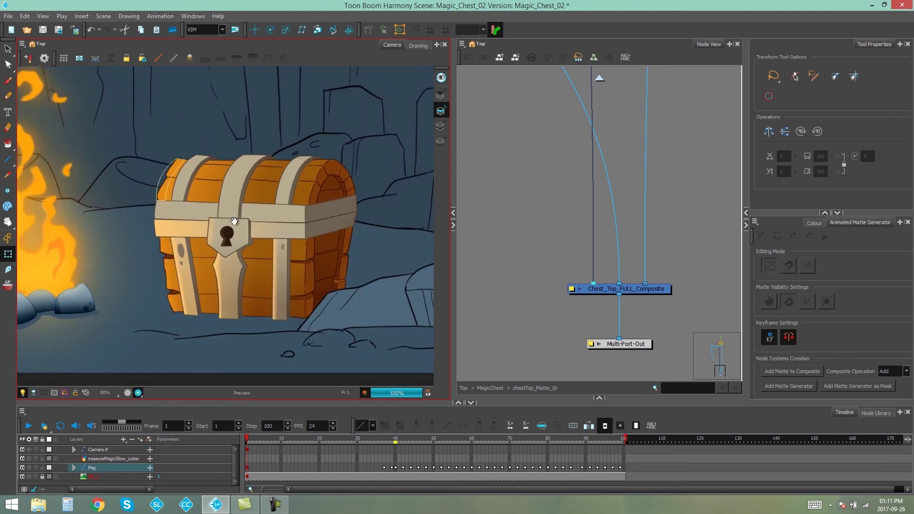
{"action": "scroll", "coordinate": [234, 221], "scroll_direction": "down", "scroll_amount": 2}
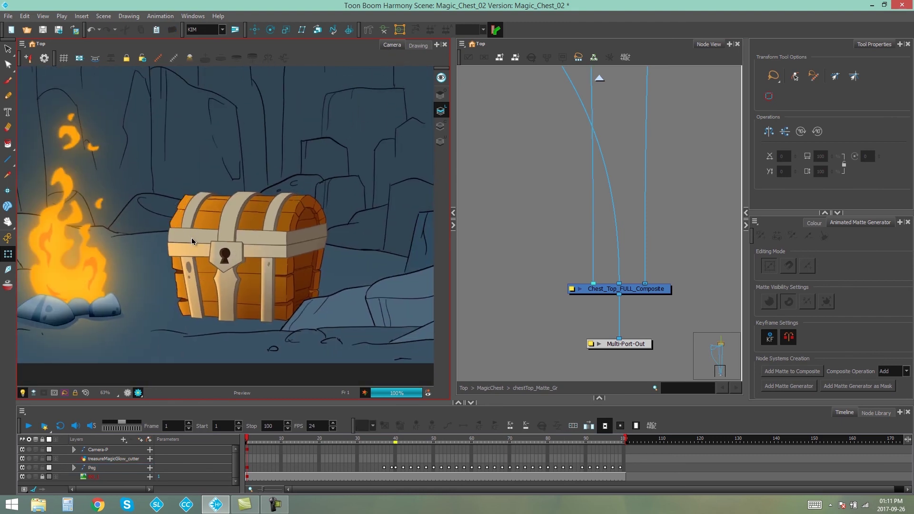
{"action": "scroll", "coordinate": [191, 238], "scroll_direction": "up", "scroll_amount": 3}
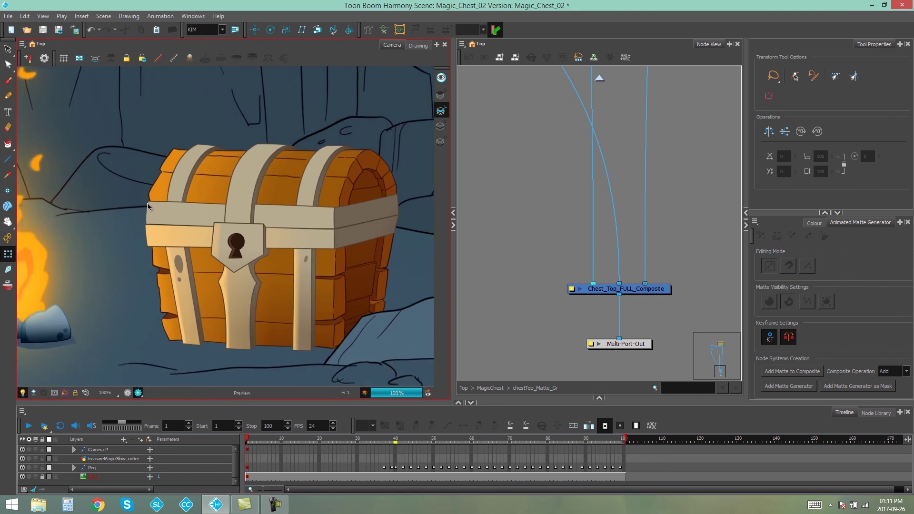
{"action": "scroll", "coordinate": [180, 186], "scroll_direction": "down", "scroll_amount": 2}
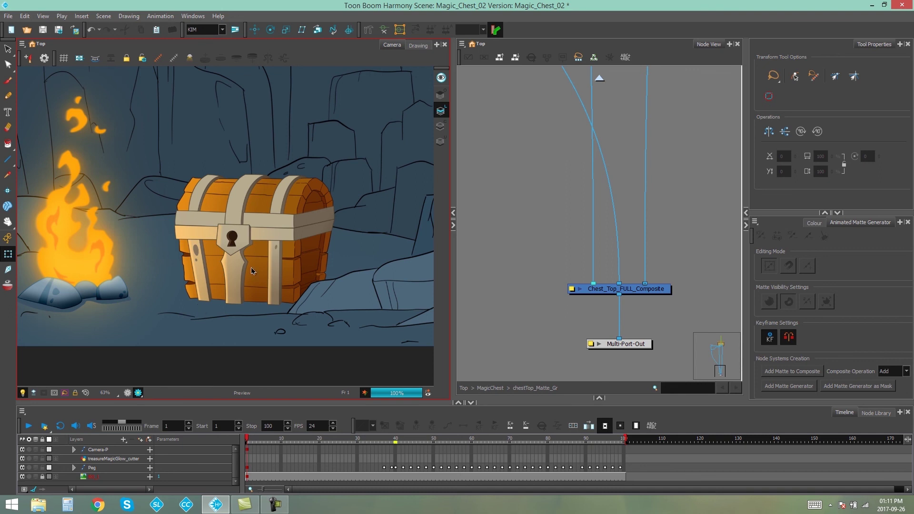
{"action": "left_click_drag", "start_coordinate": [270, 269], "coordinate": [265, 289]}
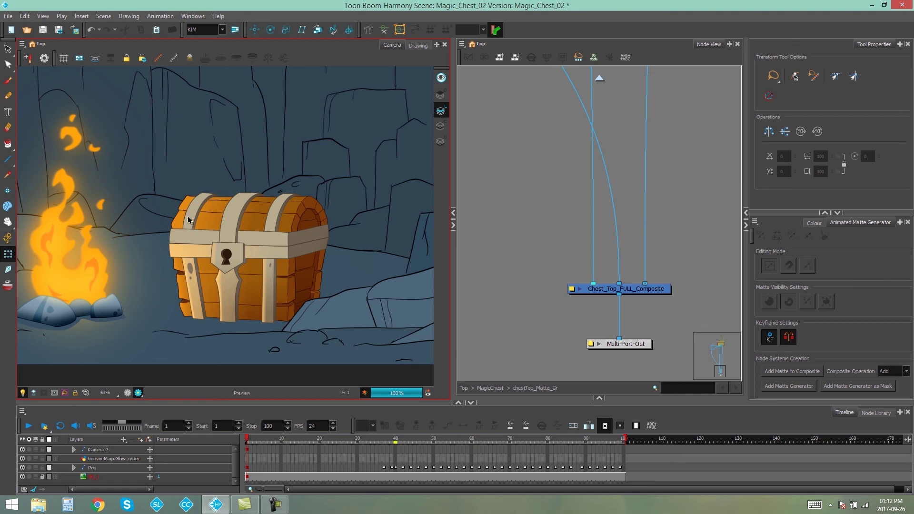
Examine the chest lid's lit wood and the unlit stone slats up close in the camera view
{"action": "scroll", "coordinate": [204, 228], "scroll_direction": "up", "scroll_amount": 1}
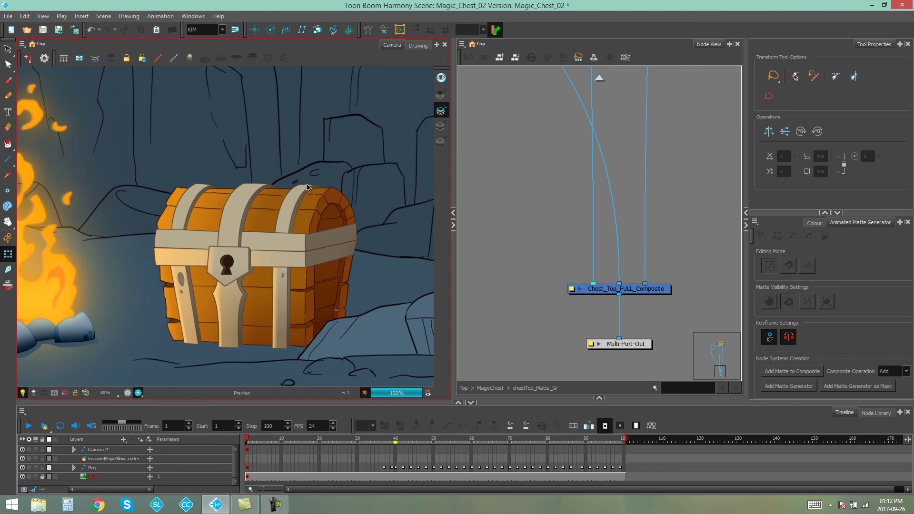
{"action": "scroll", "coordinate": [226, 228], "scroll_direction": "up", "scroll_amount": 1}
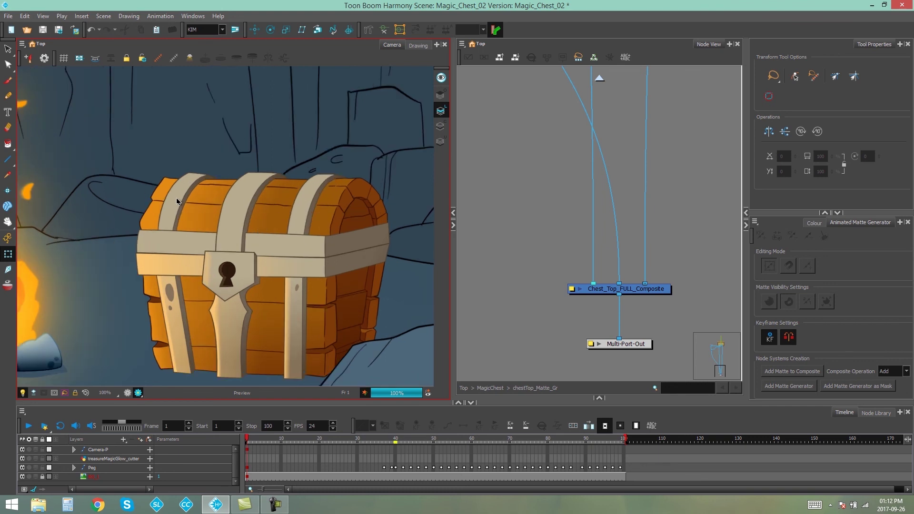
{"action": "left_click", "coordinate": [179, 201]}
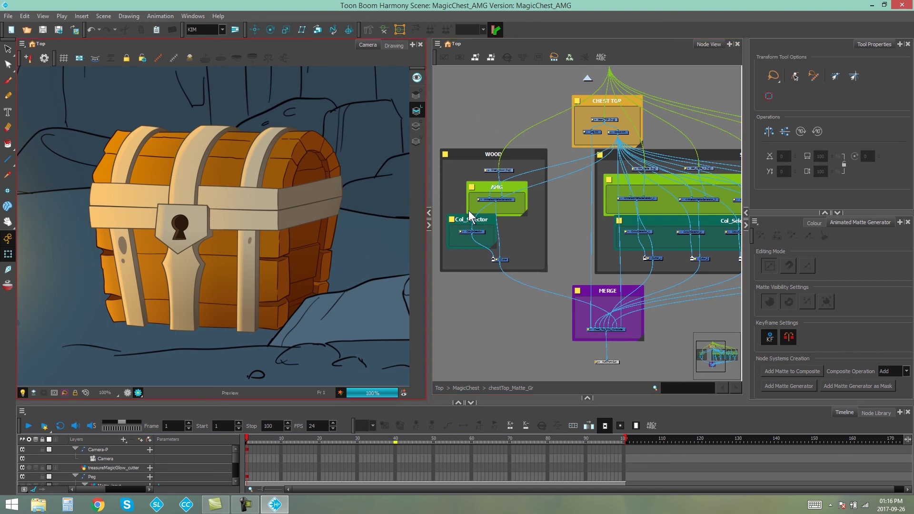
Enlarge the camera view to examine the finished MagicChest_AMG chest beside the fire, and restore the node view
{"action": "left_click", "coordinate": [428, 225]}
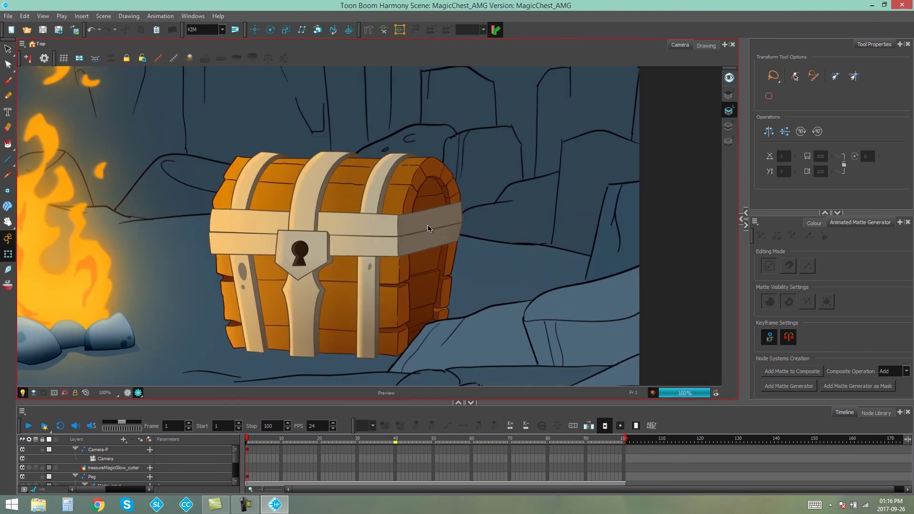
{"action": "scroll", "coordinate": [272, 166], "scroll_direction": "up", "scroll_amount": 1}
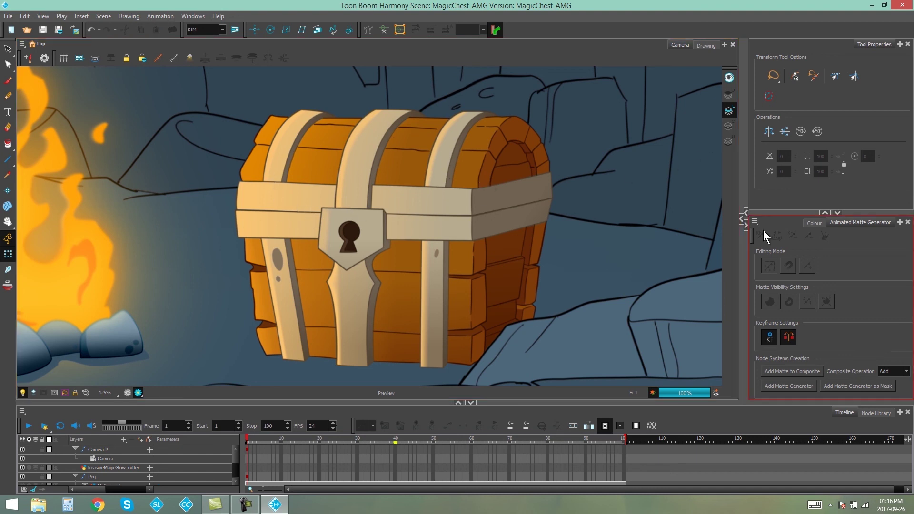
{"action": "left_click", "coordinate": [741, 219]}
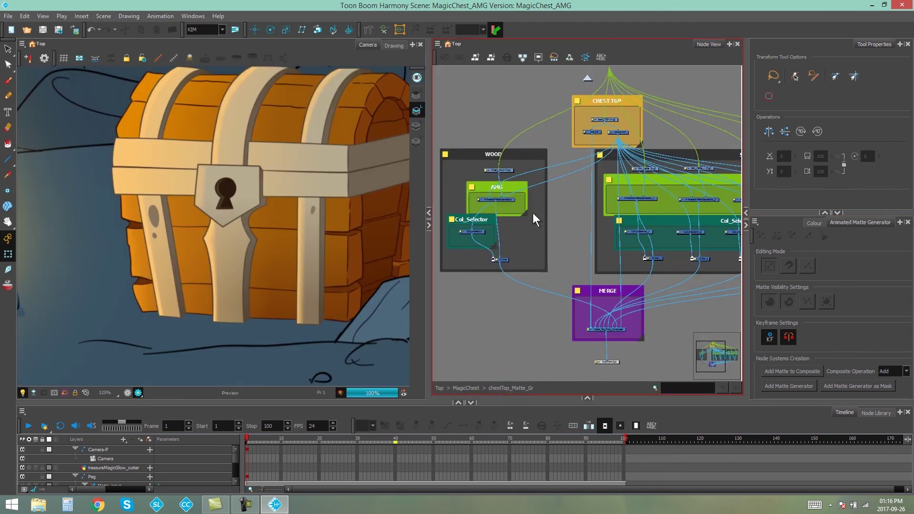
Show the controls of the SLATS group's Animated-Matte-Generators over the lid, examine their contours along the slats, and deselect the nodes
{"action": "scroll", "coordinate": [649, 215], "scroll_direction": "down", "scroll_amount": 1}
{"action": "left_click_drag", "start_coordinate": [657, 215], "coordinate": [567, 201]}
{"action": "left_click_drag", "start_coordinate": [493, 185], "coordinate": [722, 199]}
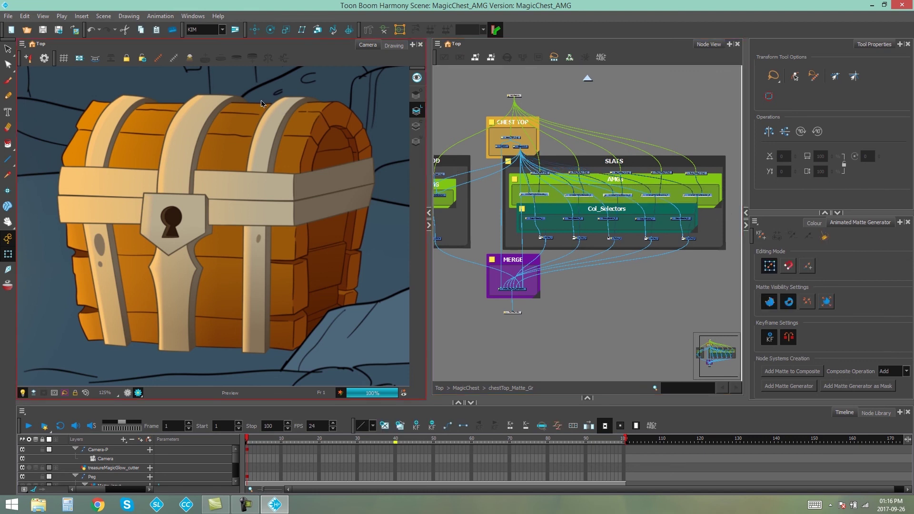
{"action": "left_click", "coordinate": [156, 59]}
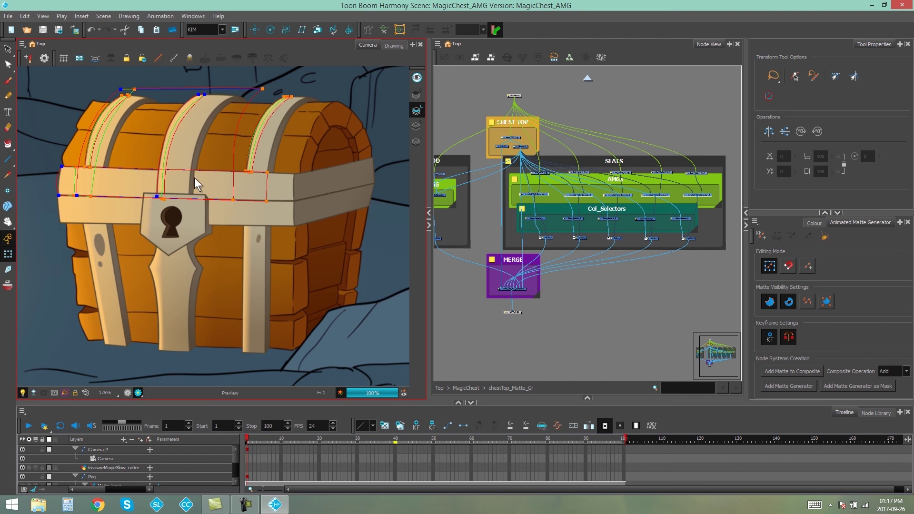
{"action": "key", "text": "2"}
{"action": "key", "text": "2"}
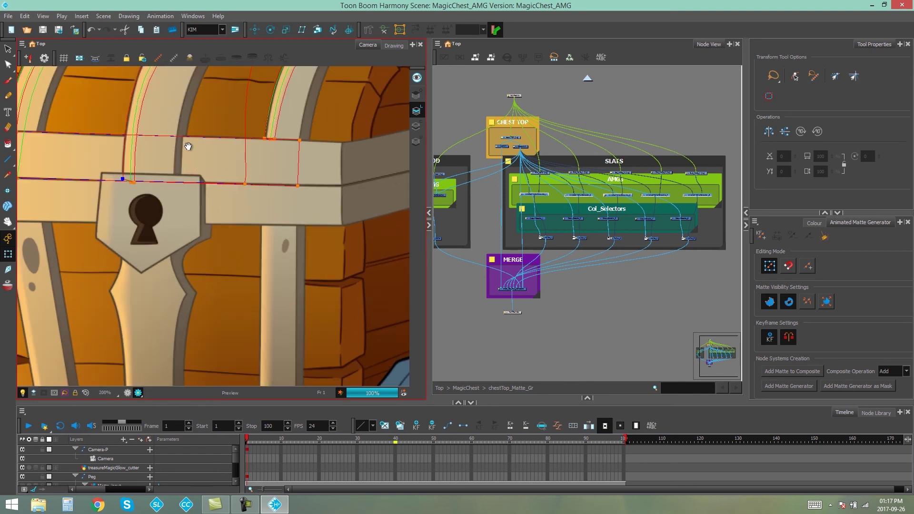
{"action": "left_click_drag", "start_coordinate": [188, 146], "coordinate": [278, 259]}
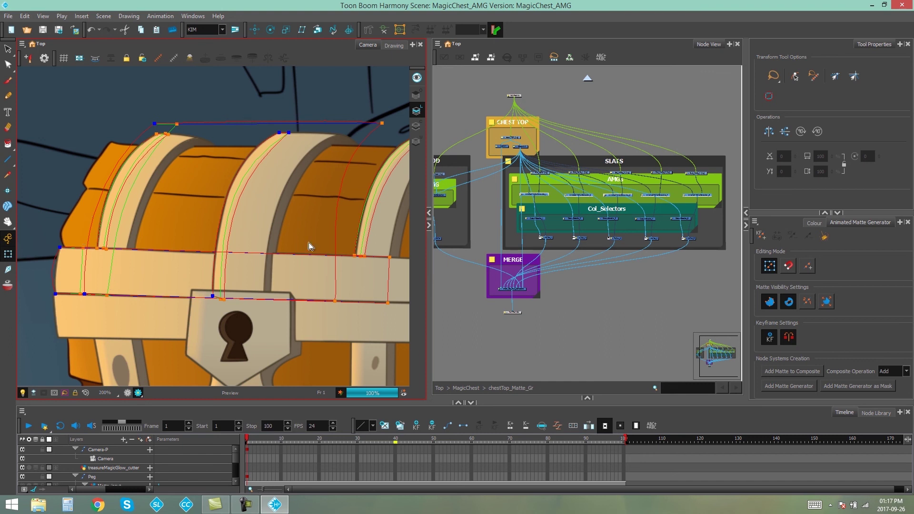
{"action": "scroll", "coordinate": [331, 266], "scroll_direction": "down", "scroll_amount": 4}
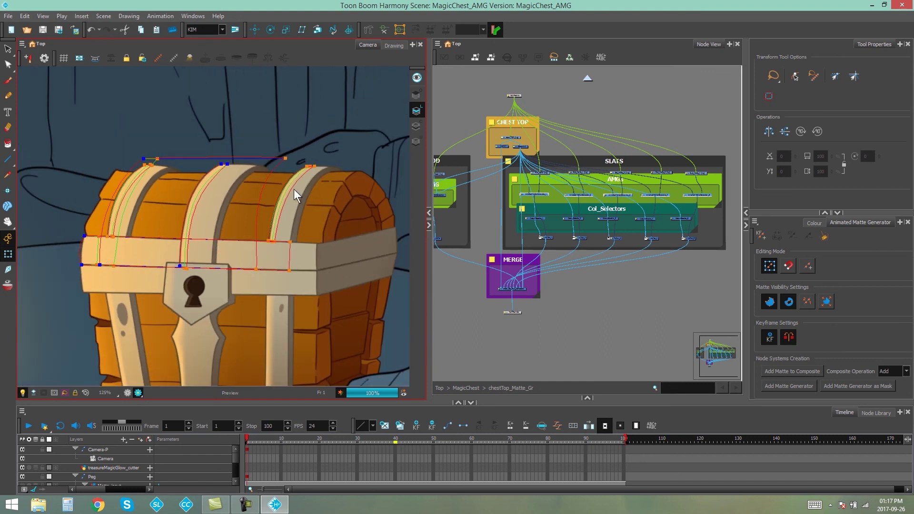
{"action": "left_click", "coordinate": [593, 223]}
Enlarge the node view and examine how the SLATS group's matte drawings, matte generators, colour selectors and cutters are connected
{"action": "scroll", "coordinate": [592, 223], "scroll_direction": "up", "scroll_amount": 1}
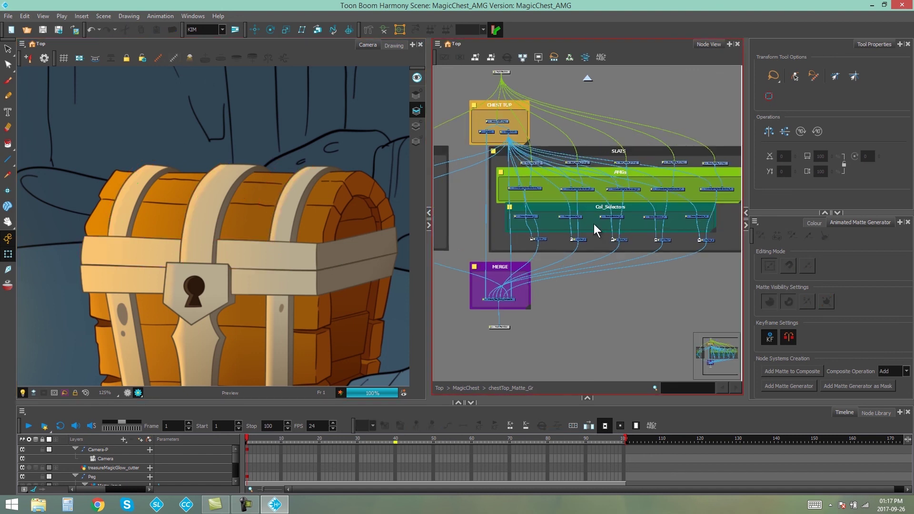
{"action": "left_click", "coordinate": [428, 213]}
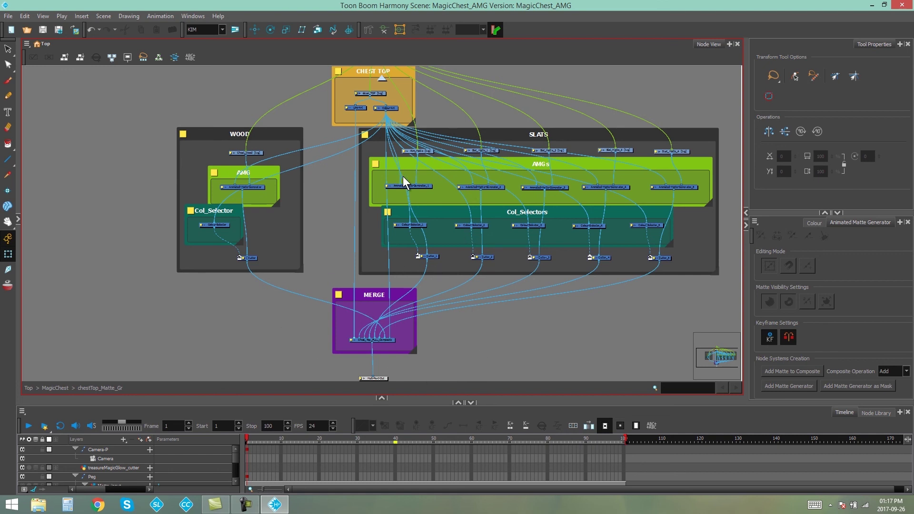
{"action": "scroll", "coordinate": [402, 176], "scroll_direction": "up", "scroll_amount": 3}
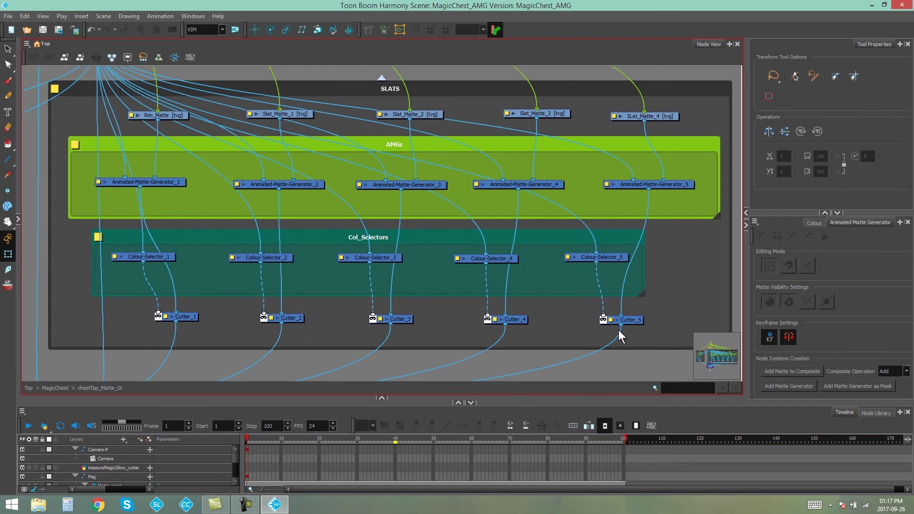
Check which colour Colour-Selector_5 in the SLATS group isolates, and close its layer properties
{"action": "left_click", "coordinate": [605, 261]}
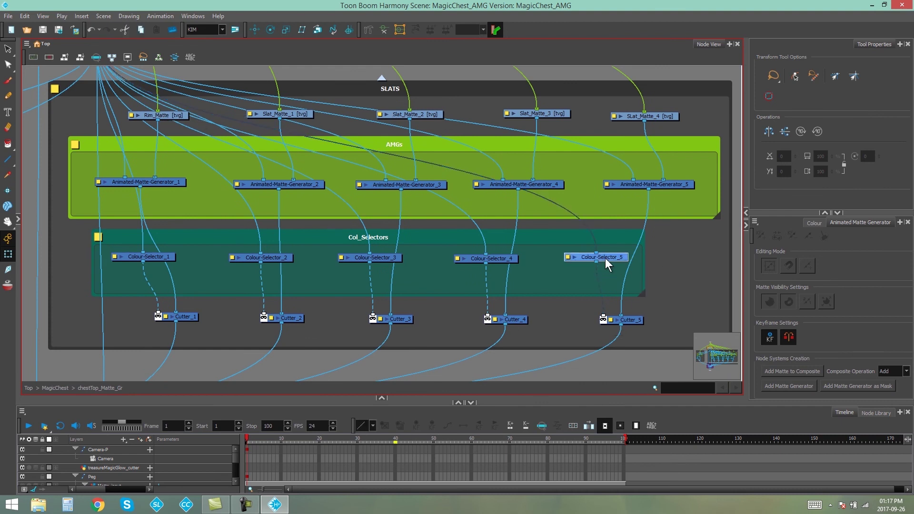
{"action": "left_click", "coordinate": [568, 257]}
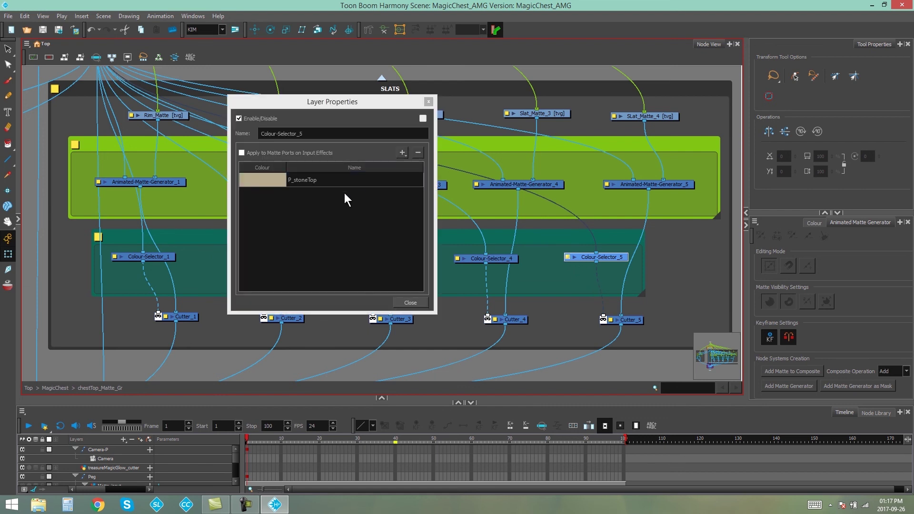
{"action": "left_click", "coordinate": [410, 302]}
{"action": "scroll", "coordinate": [647, 290], "scroll_direction": "down", "scroll_amount": 2}
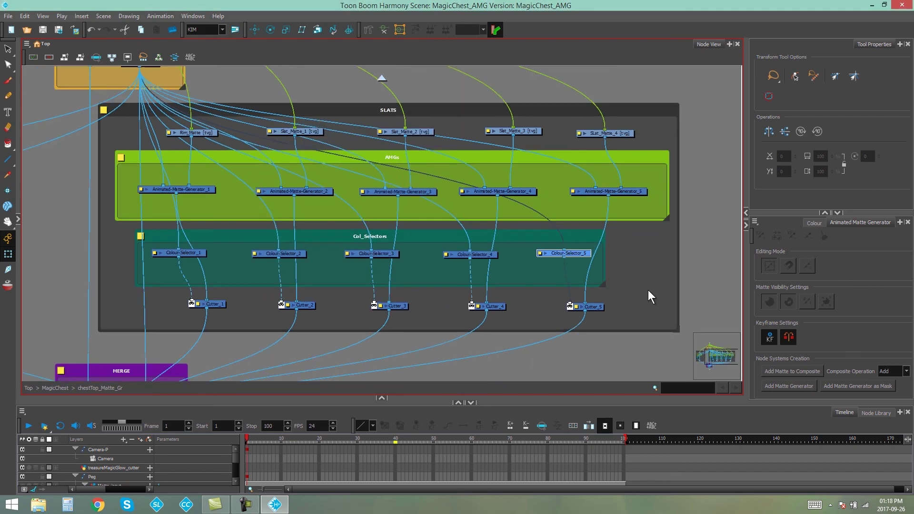